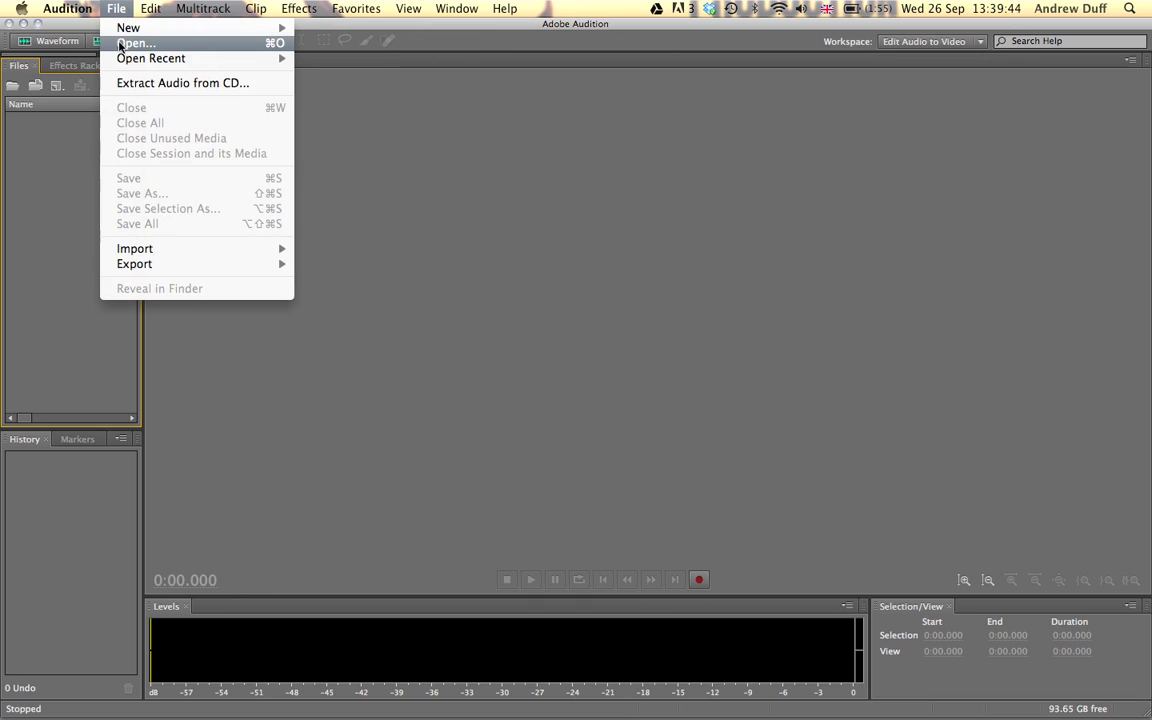
Open the audio file 43. Tennis.wav from the Sounds folder.
{"action": "left_click", "coordinate": [122, 46]}
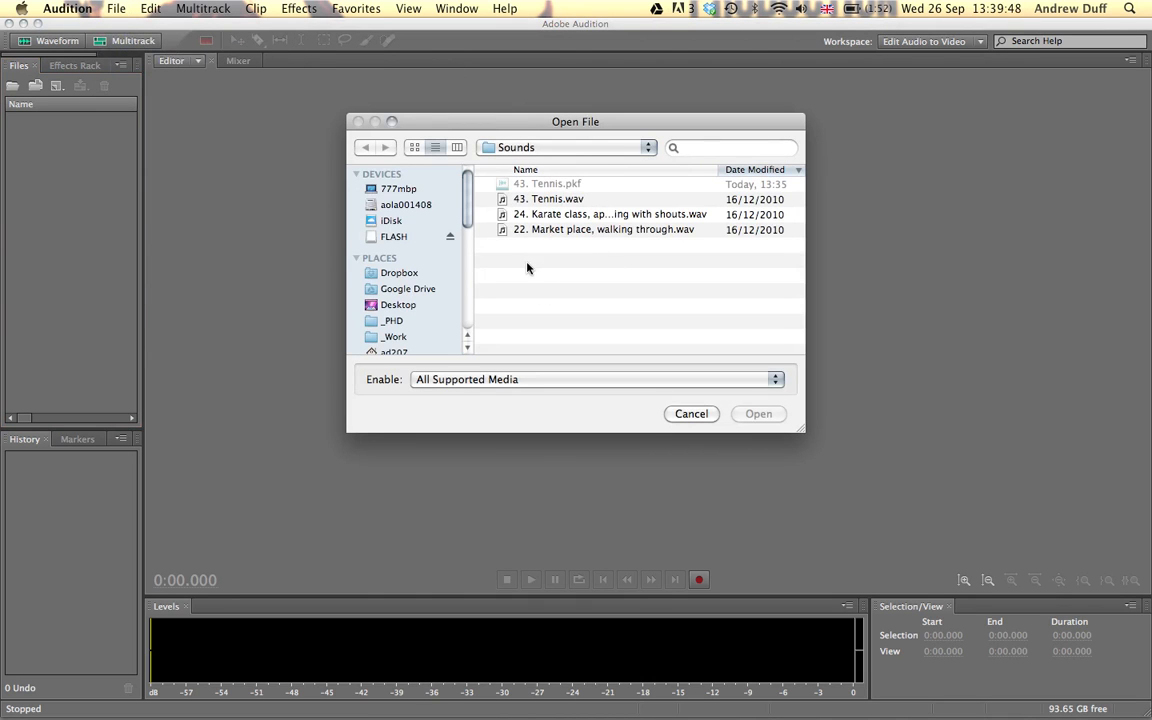
{"action": "left_click", "coordinate": [529, 199]}
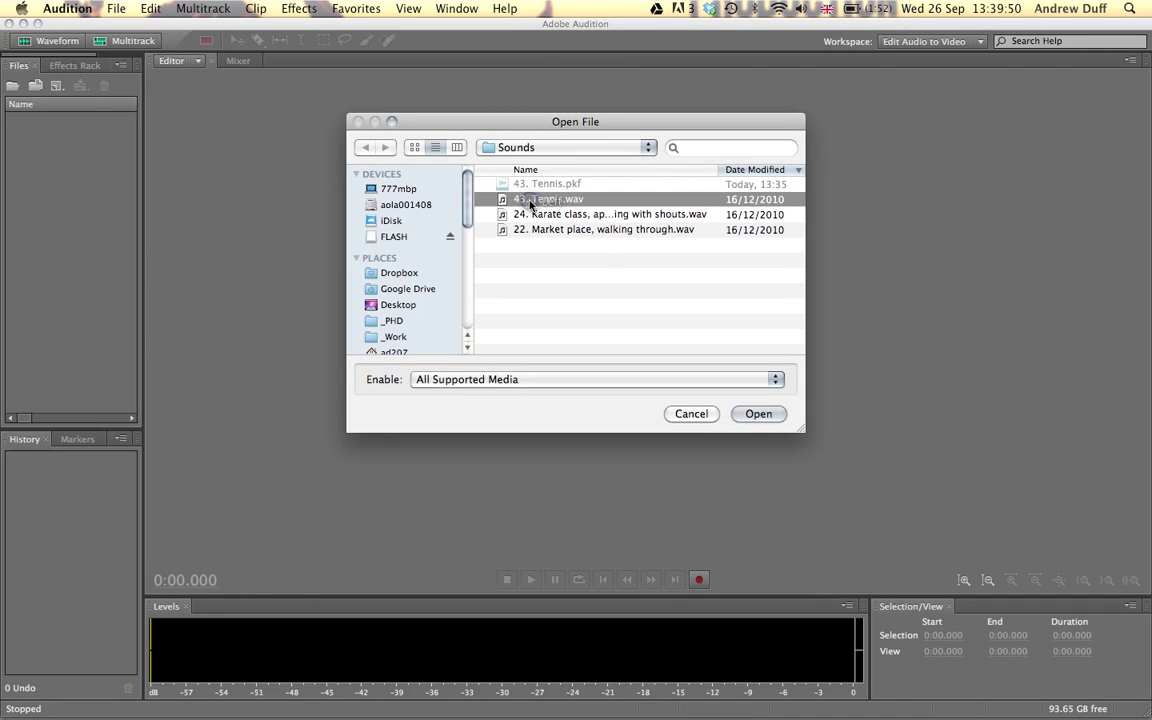
{"action": "left_click", "coordinate": [752, 414]}
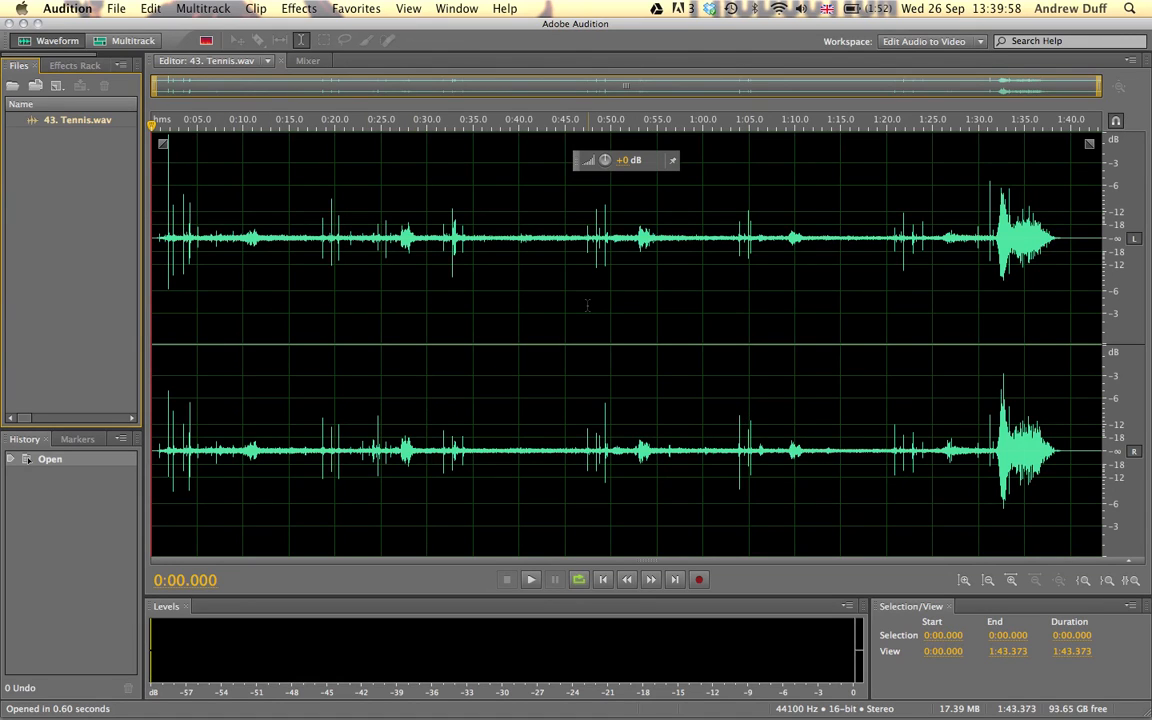
Listen to the tennis recording from about 0:47, 1:03 and 1:31.8 to find the loud section near its end.
{"action": "left_click", "coordinate": [586, 440]}
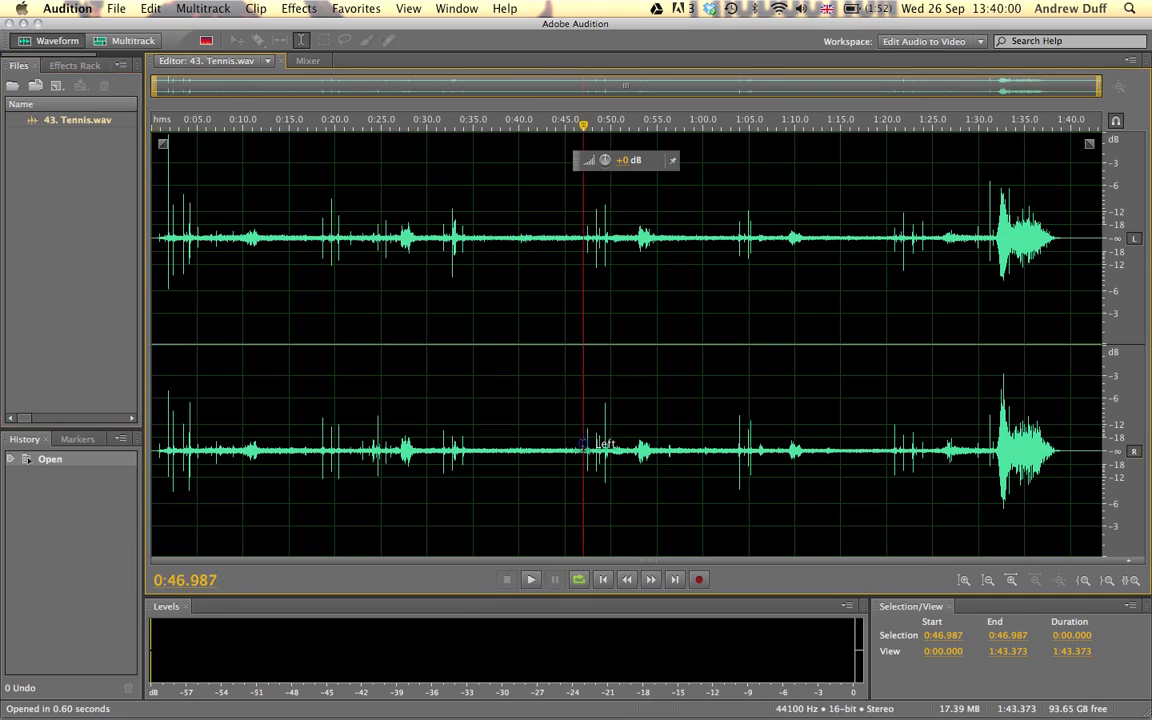
{"action": "key", "text": "space"}
{"action": "key", "text": "space"}
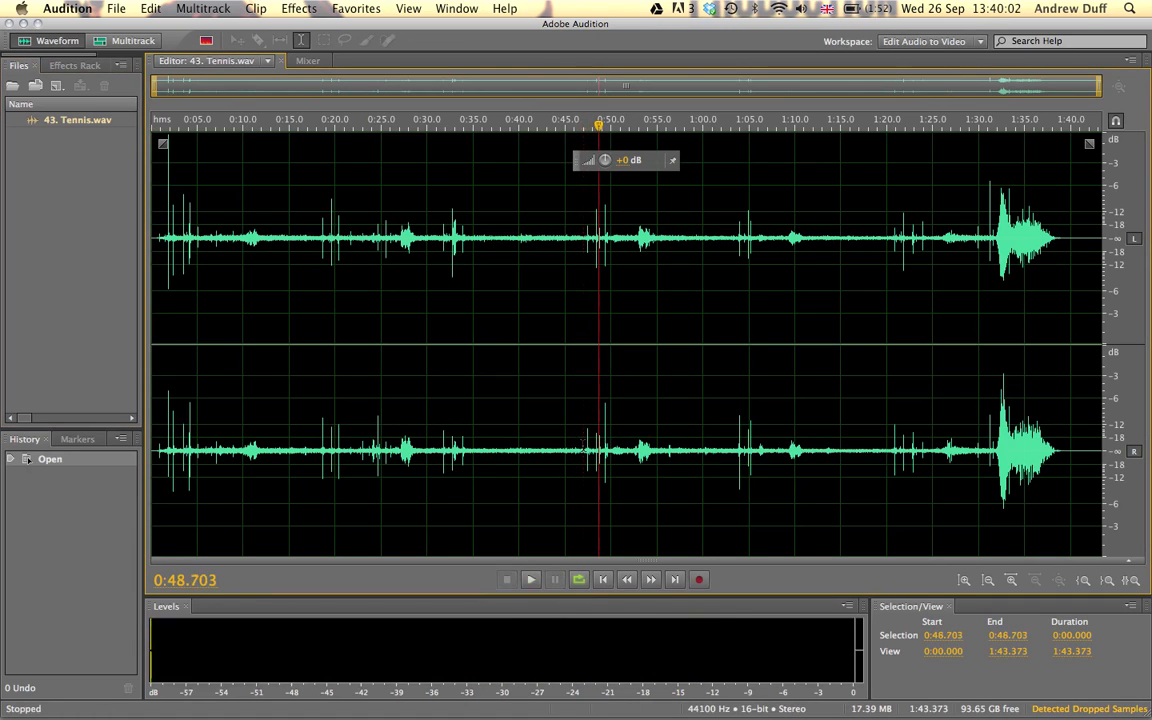
{"action": "left_click", "coordinate": [731, 437]}
{"action": "key", "text": "space"}
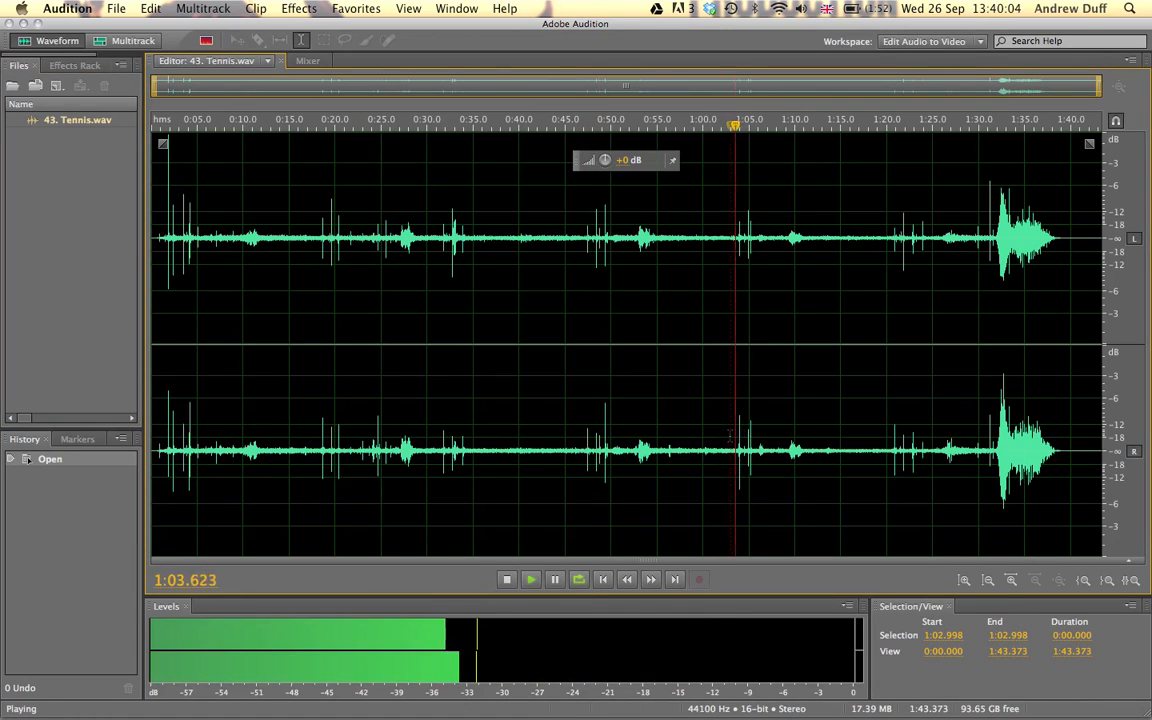
{"action": "key", "text": "space"}
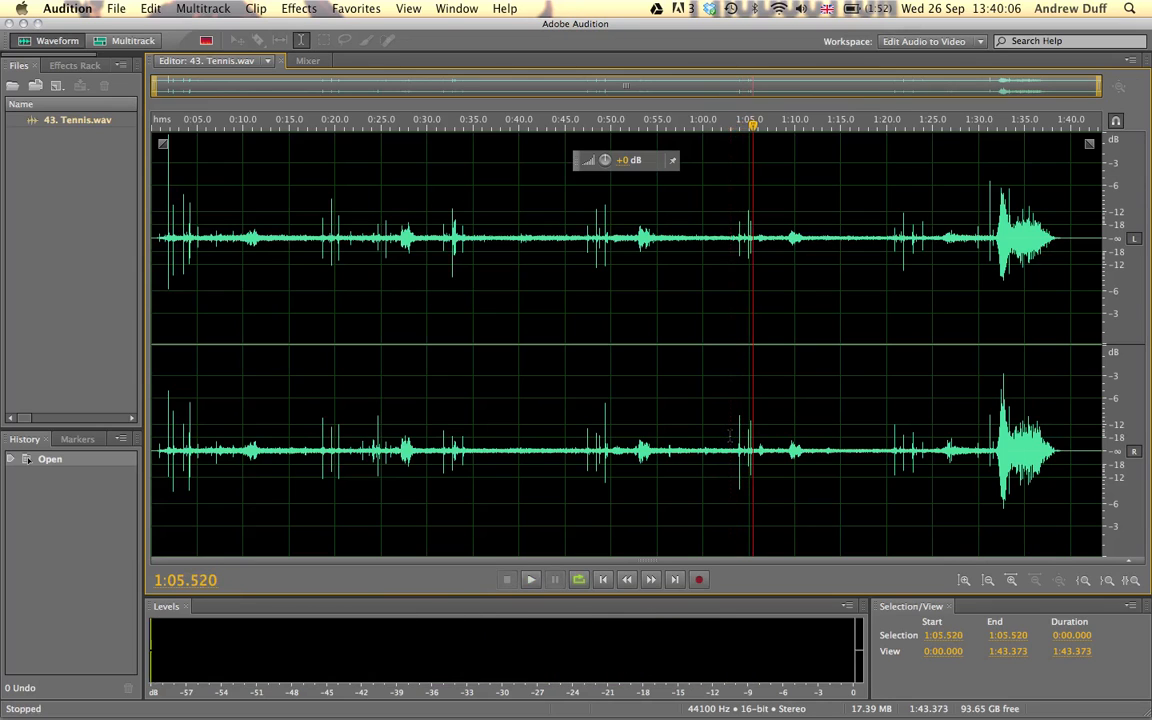
{"action": "left_click", "coordinate": [996, 400]}
{"action": "key", "text": "space"}
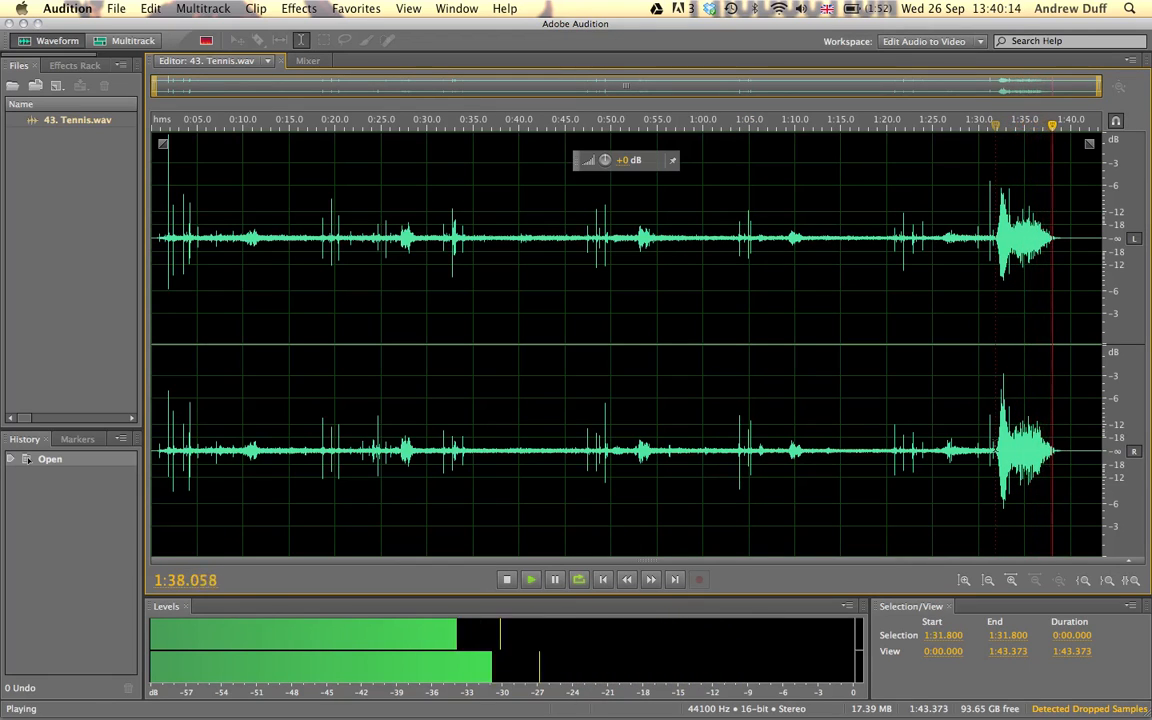
{"action": "key", "text": "space"}
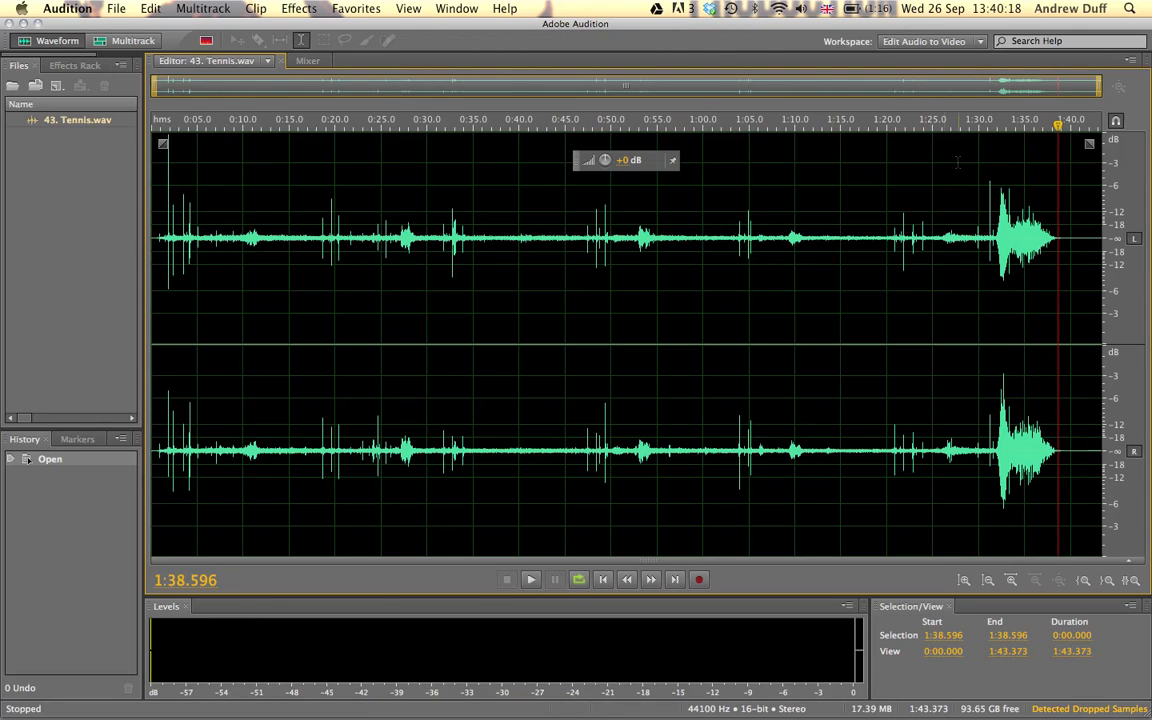
Copy the loud section from about 1:31.7 to 1:38.9 into a new audio file and play it back.
{"action": "scroll", "coordinate": [995, 80], "scroll_direction": "up", "scroll_amount": 2}
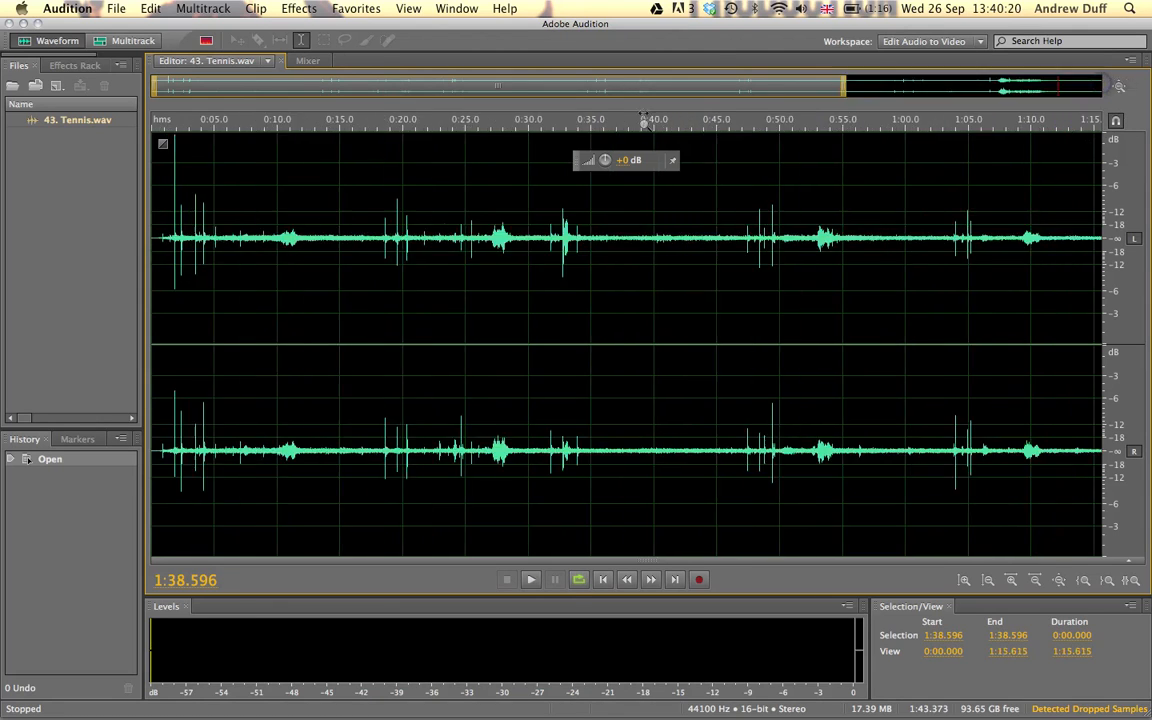
{"action": "scroll", "coordinate": [572, 119], "scroll_direction": "up", "scroll_amount": 3}
{"action": "scroll", "coordinate": [380, 114], "scroll_direction": "up", "scroll_amount": 2}
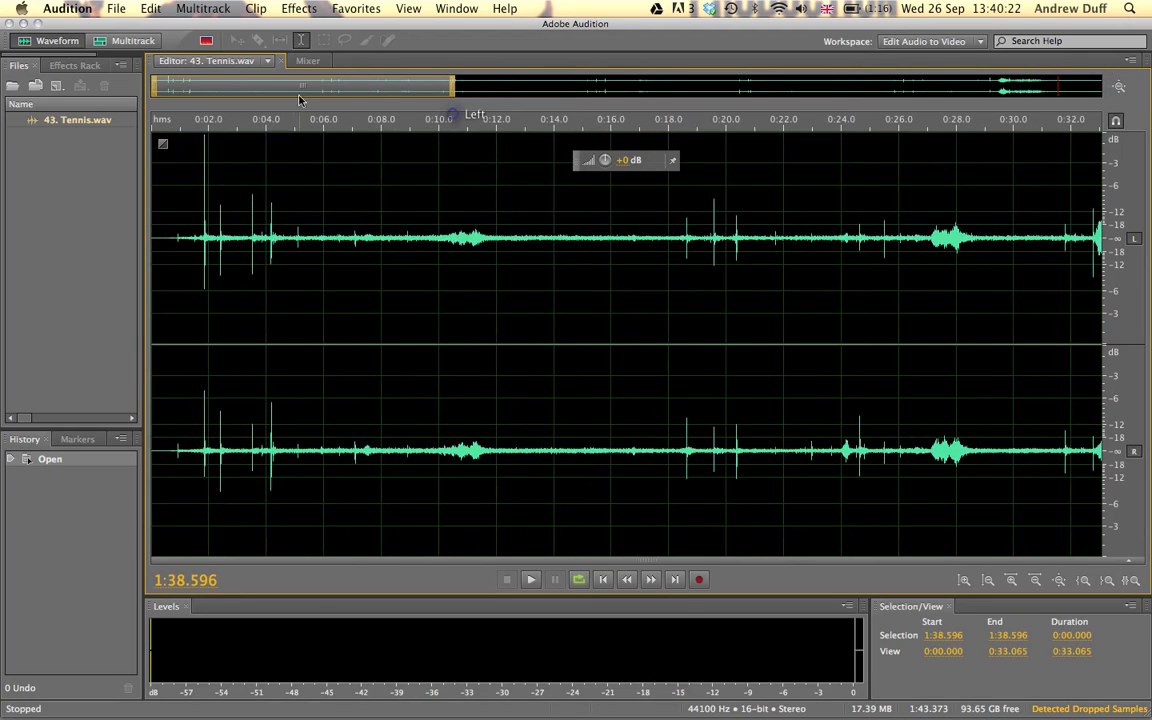
{"action": "left_click_drag", "start_coordinate": [290, 89], "coordinate": [1055, 91]}
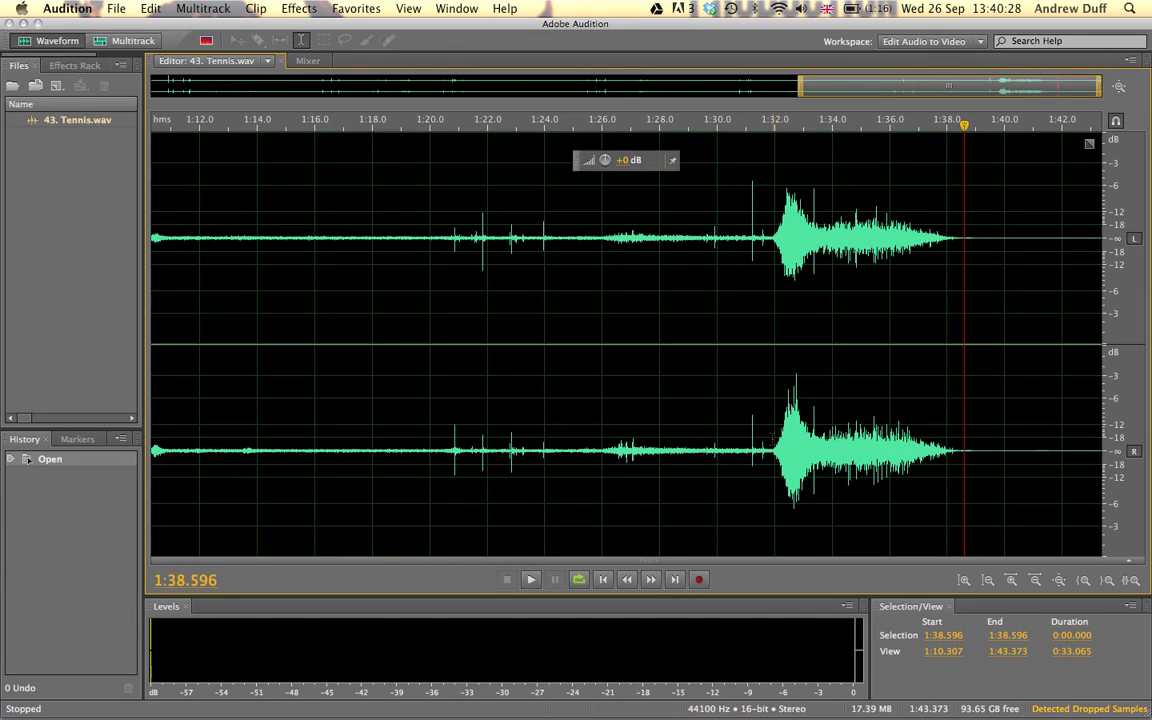
{"action": "left_click", "coordinate": [772, 437]}
{"action": "left_click_drag", "start_coordinate": [768, 438], "coordinate": [973, 431]}
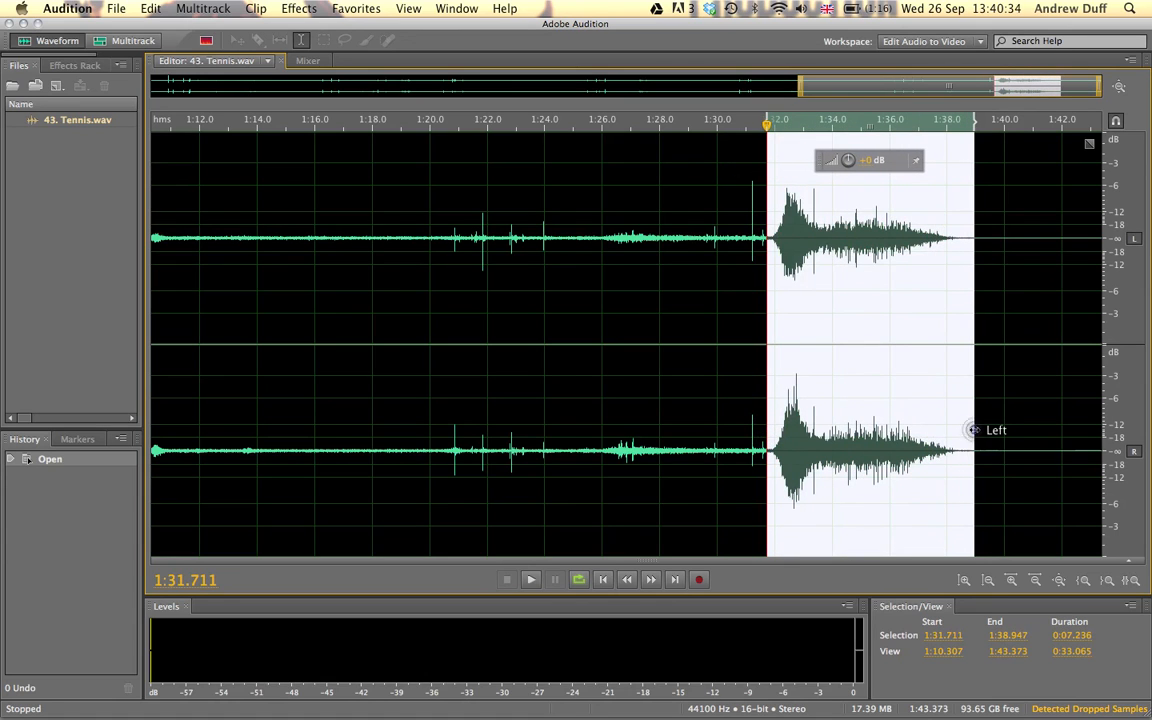
{"action": "left_click", "coordinate": [147, 7]}
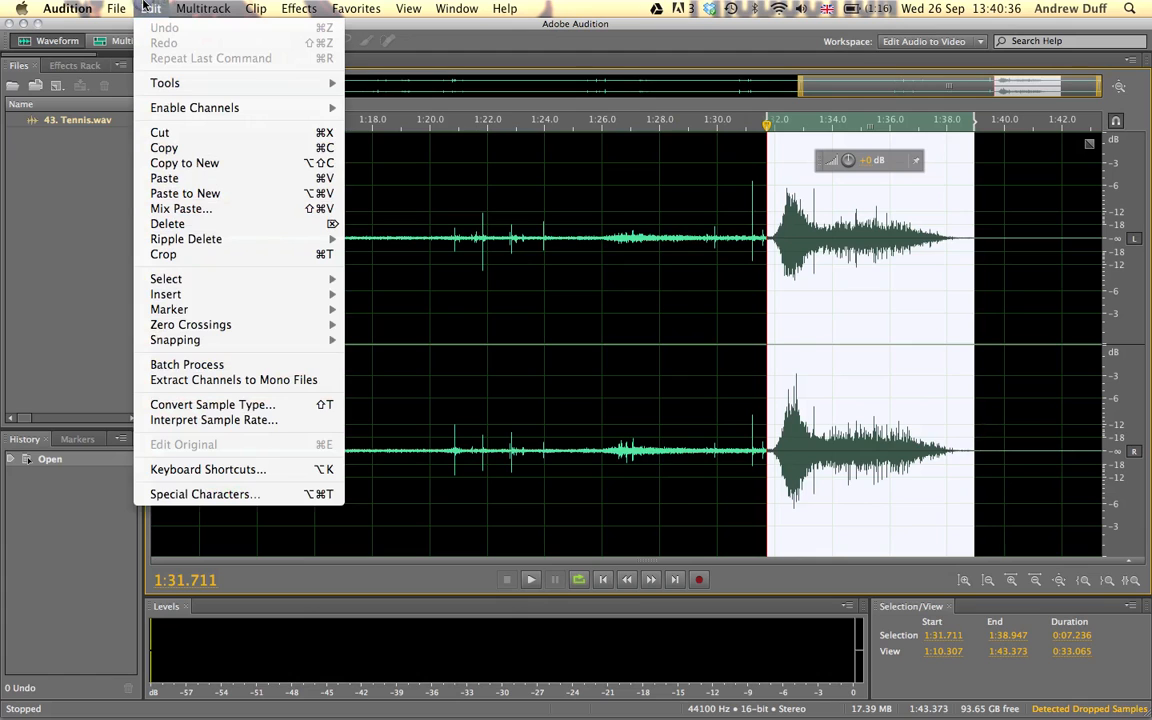
{"action": "left_click", "coordinate": [163, 163]}
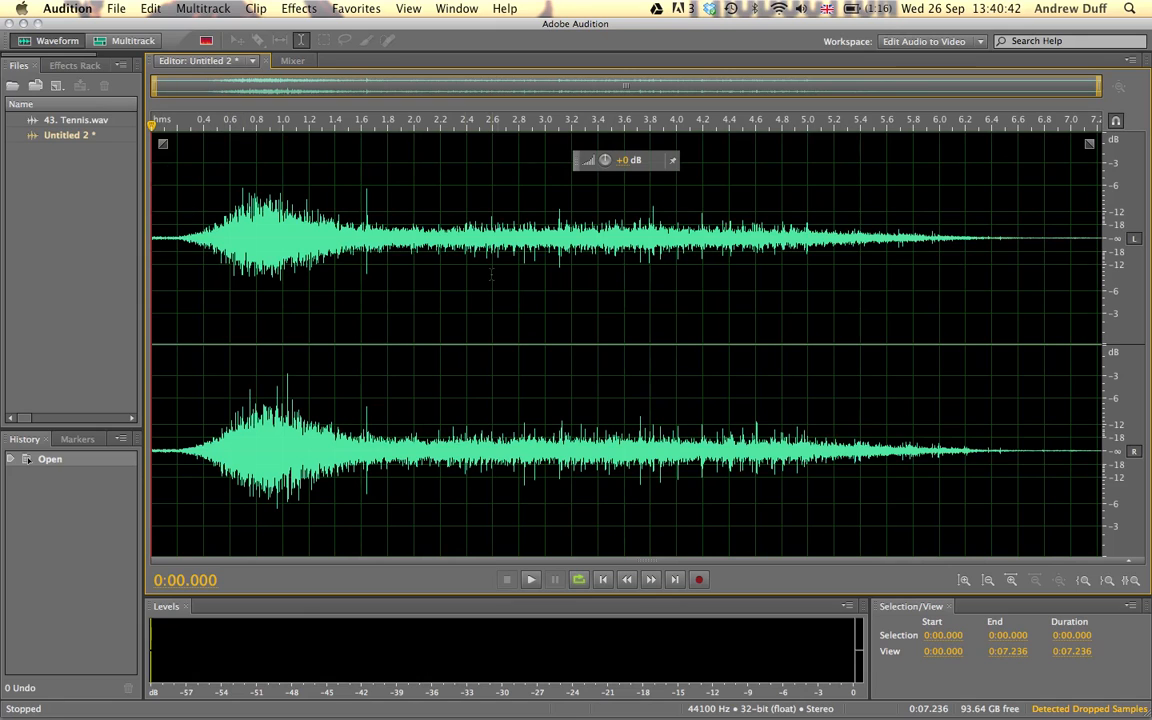
{"action": "key", "text": "space"}
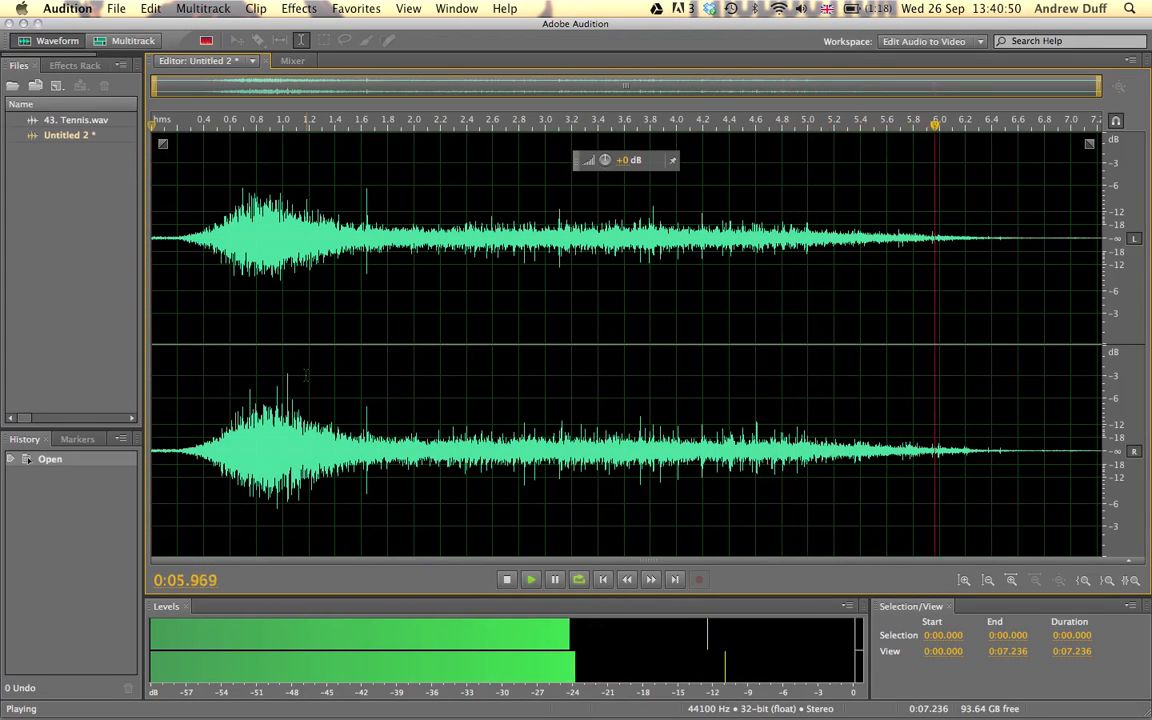
{"action": "key", "text": "space"}
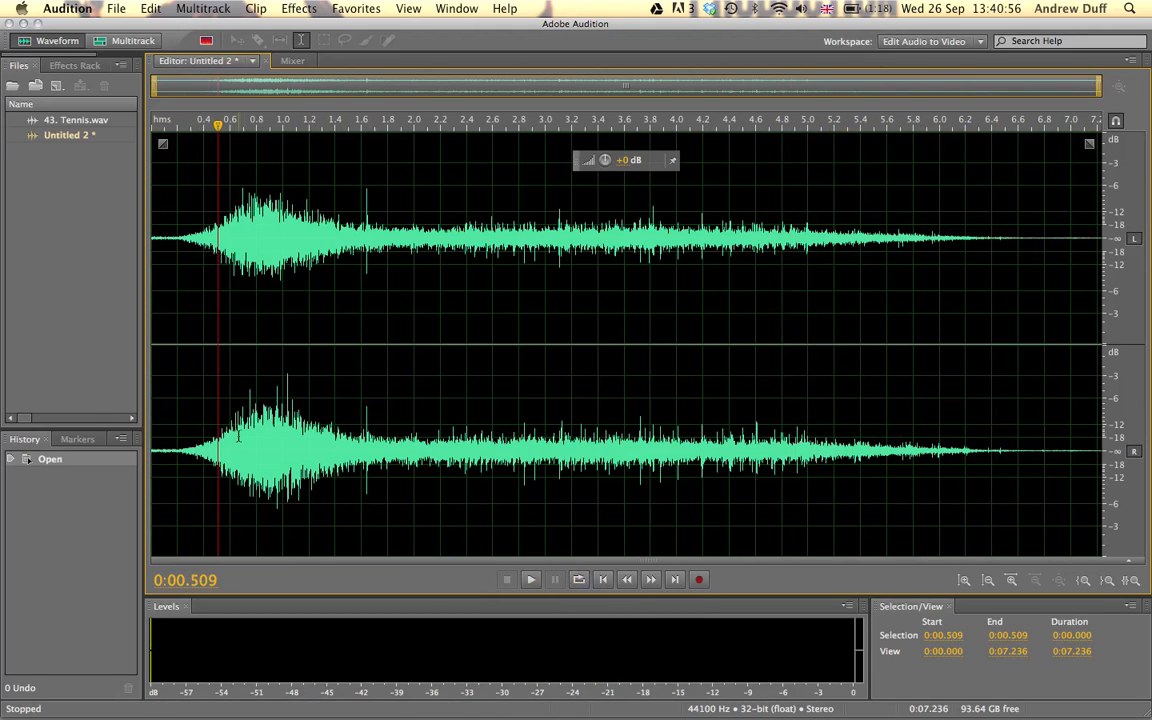
Apply a Volume Envelope with the Smooth Fade In preset to the first 0.2 seconds of the new clip.
{"action": "left_click_drag", "start_coordinate": [177, 456], "coordinate": [138, 453]}
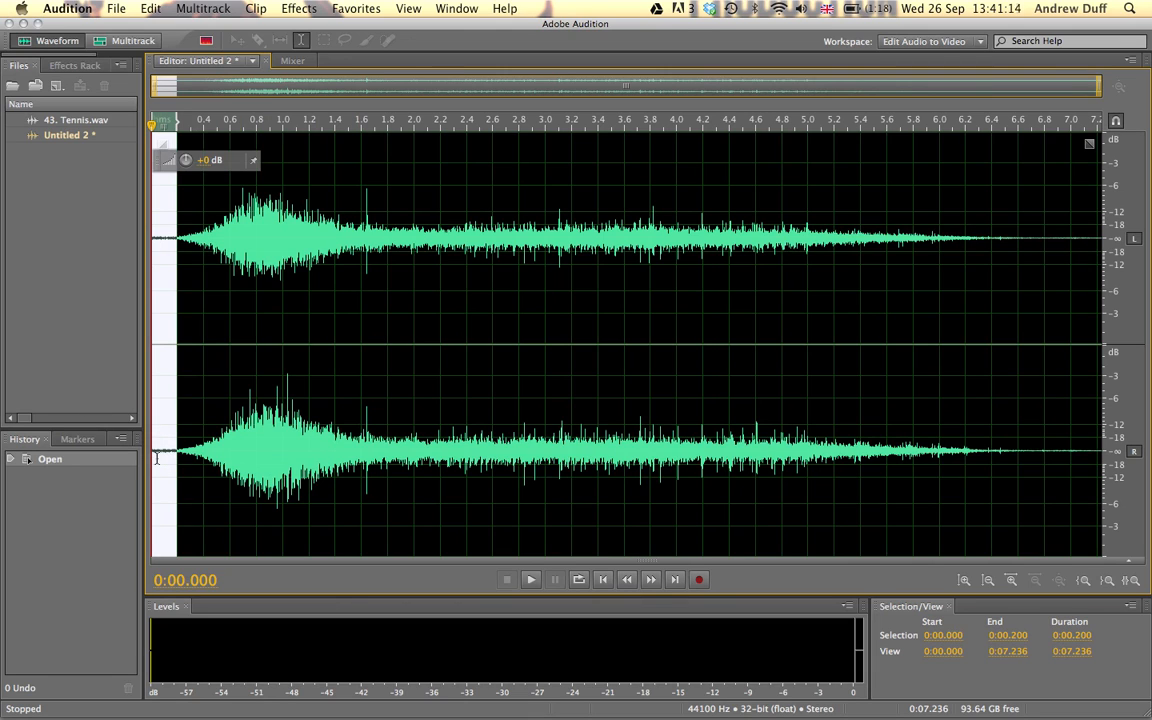
{"action": "key", "text": "space"}
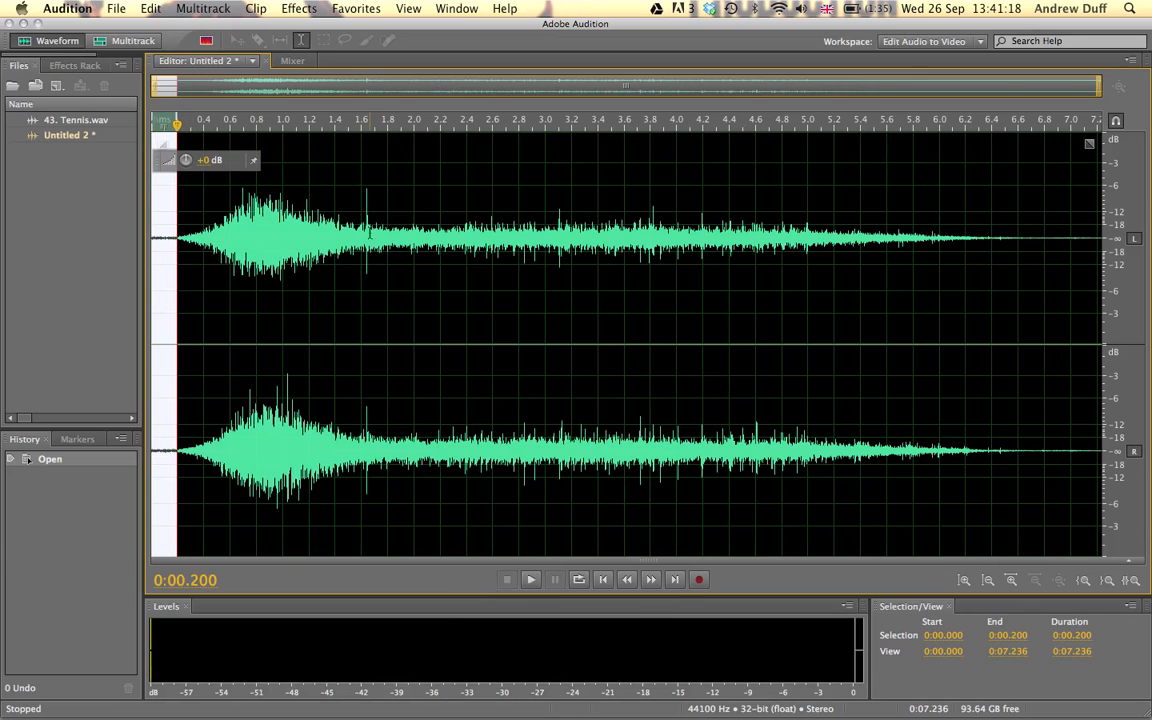
{"action": "left_click", "coordinate": [298, 8]}
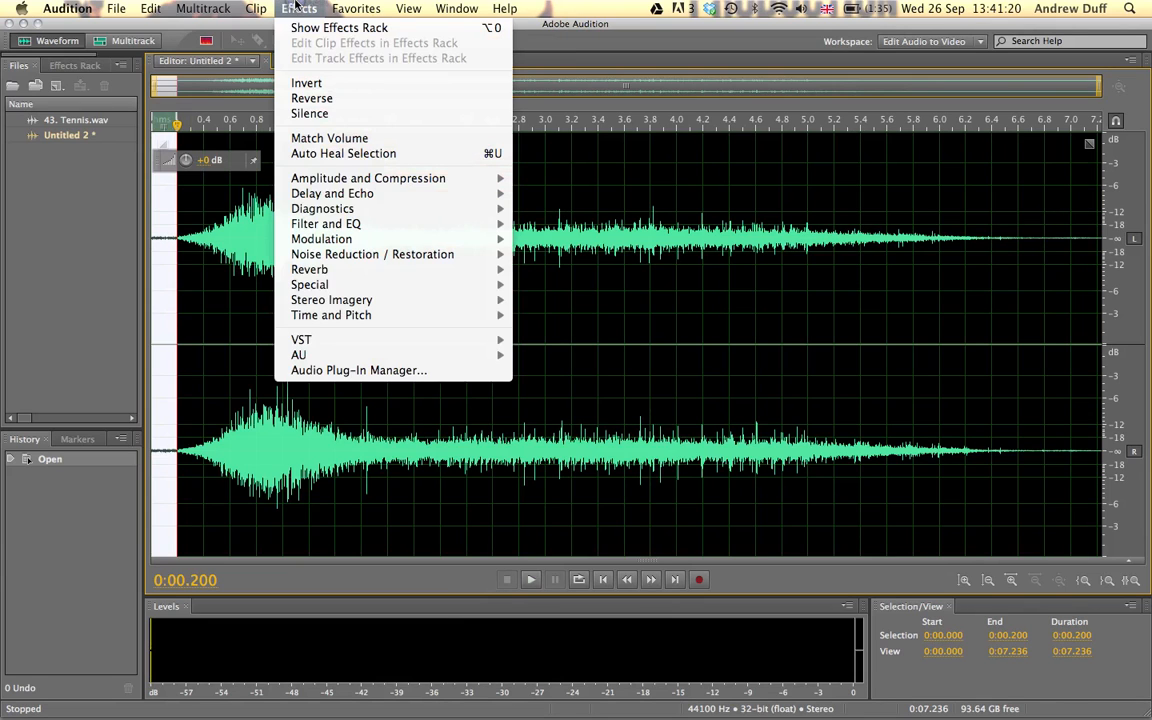
{"action": "mouse_move", "coordinate": [324, 181]}
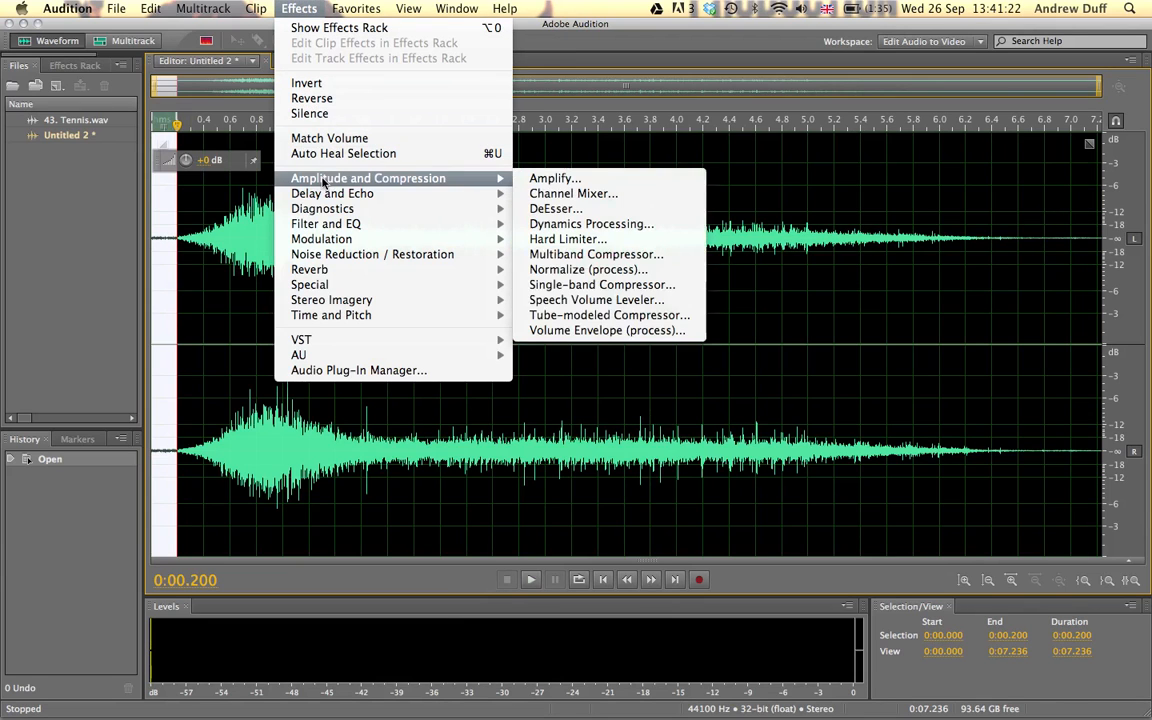
{"action": "left_click", "coordinate": [603, 330]}
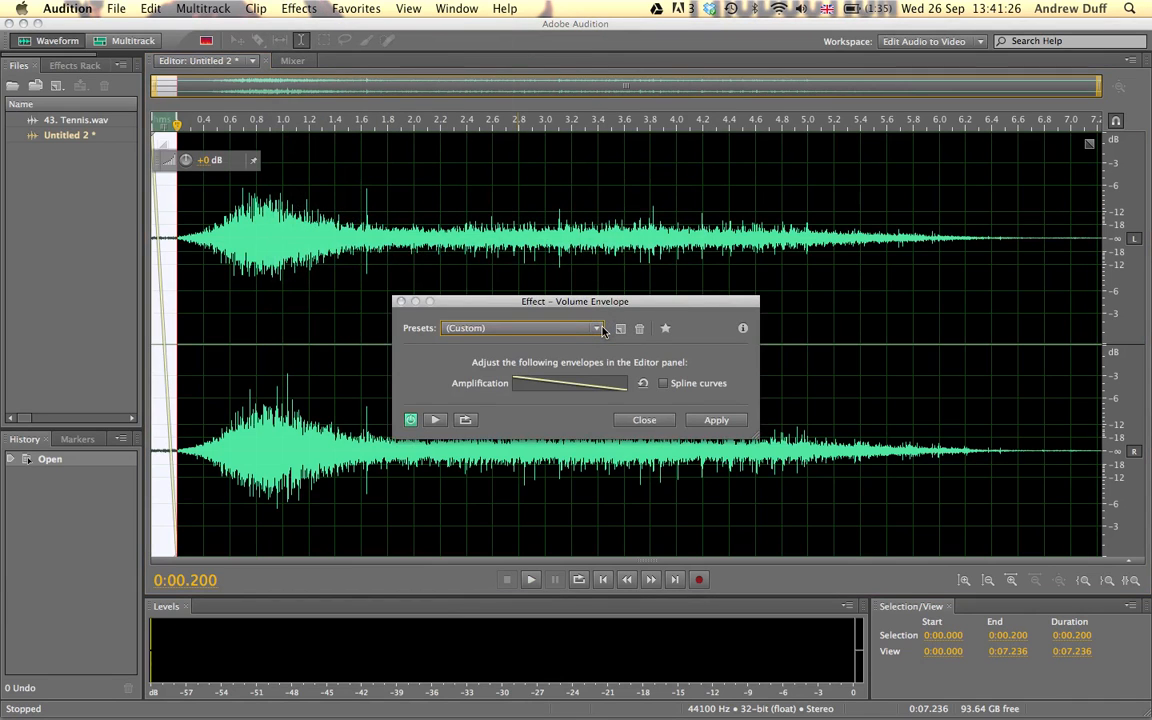
{"action": "left_click", "coordinate": [590, 329]}
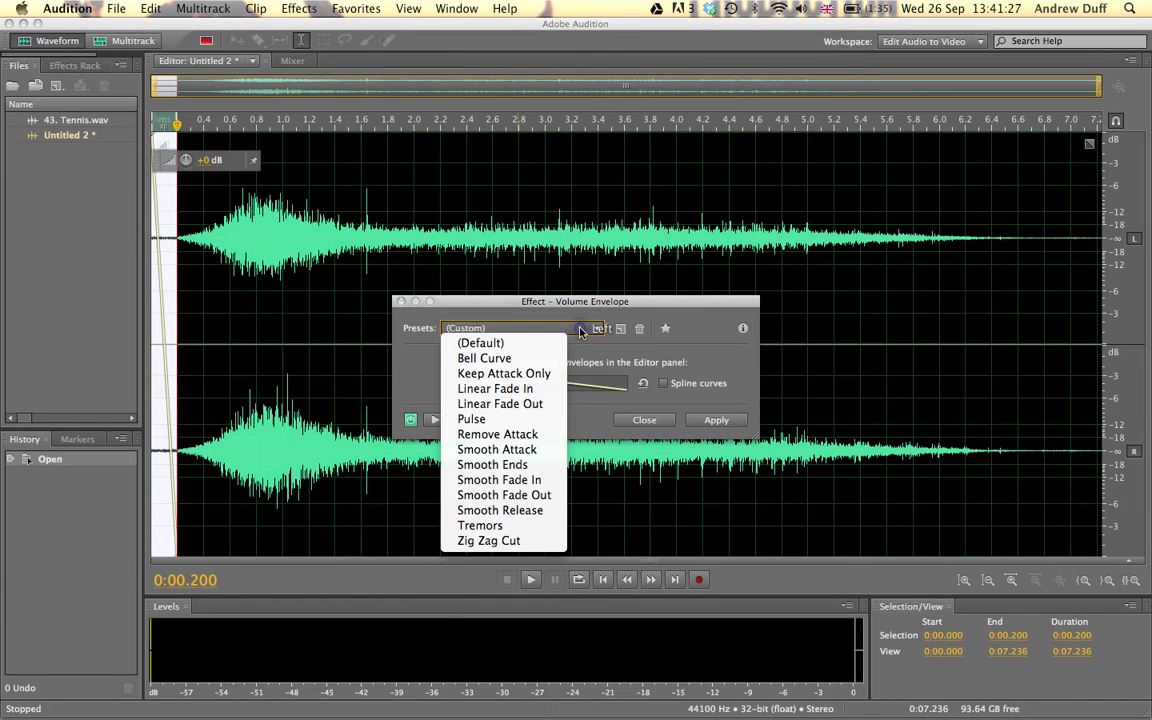
{"action": "left_click", "coordinate": [537, 482]}
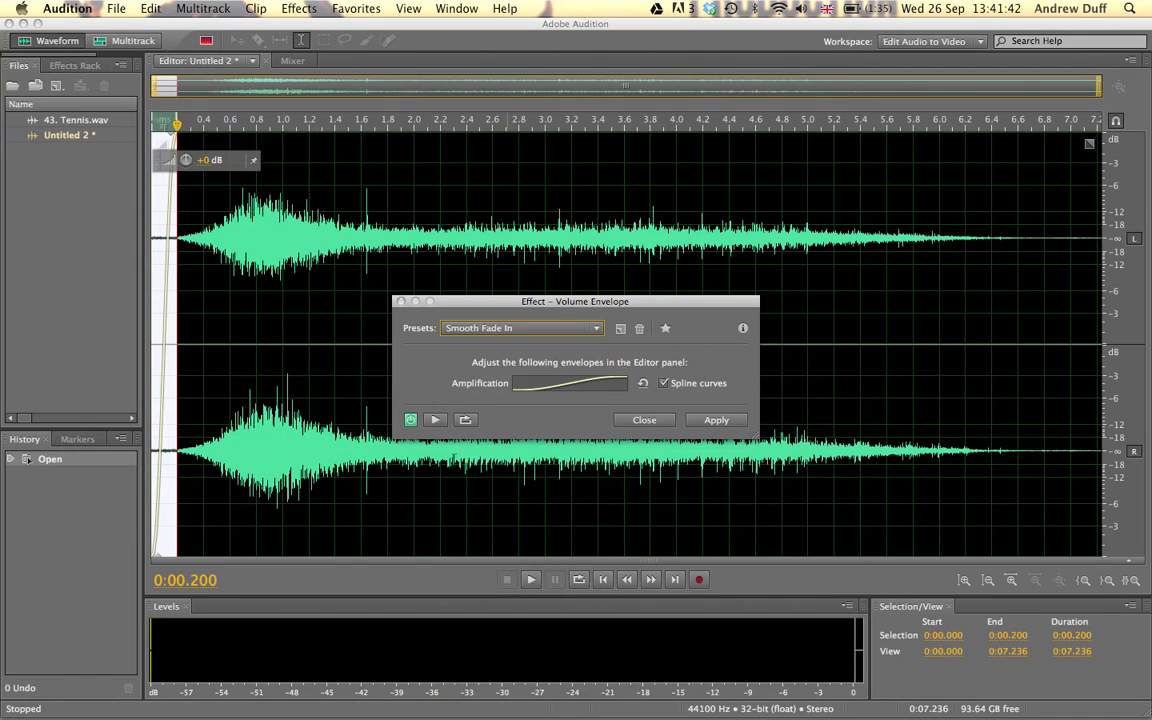
{"action": "left_click", "coordinate": [703, 422]}
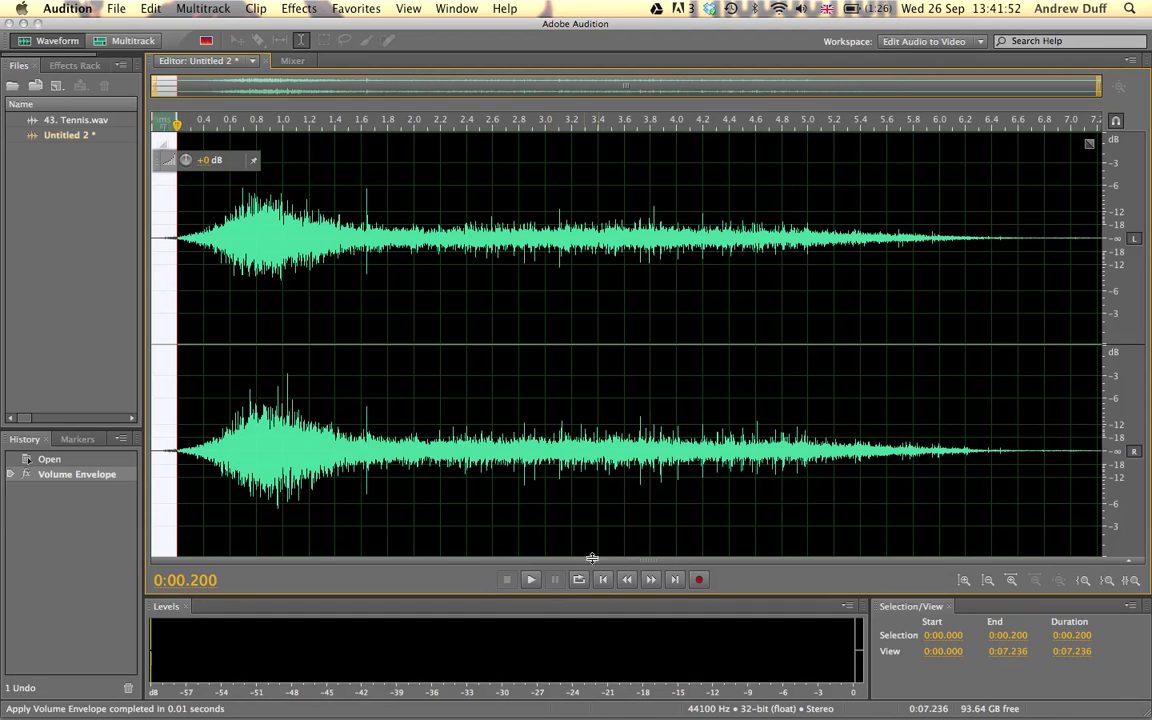
Play the faded clip from its beginning to check the fade-in.
{"action": "left_click", "coordinate": [300, 443]}
{"action": "left_click", "coordinate": [626, 584]}
{"action": "left_click", "coordinate": [603, 580]}
{"action": "key", "text": "space"}
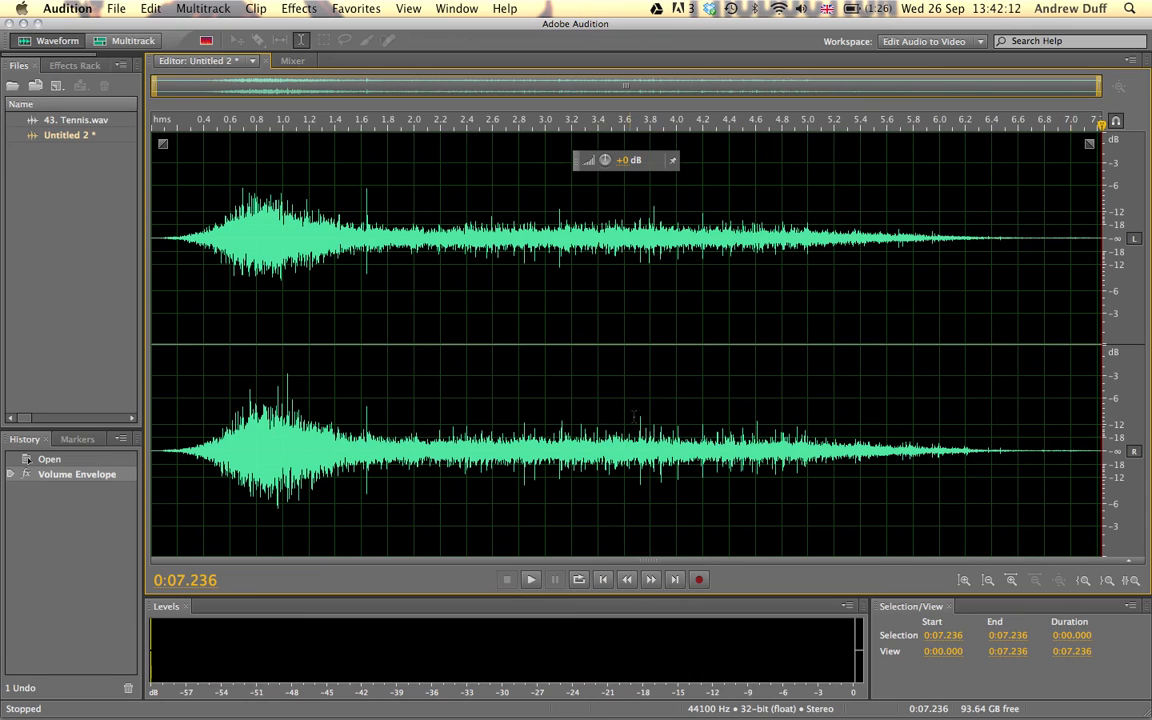
Start saving the untitled clip and choose the Sounds folder on the FLASH drive as its location.
{"action": "left_click", "coordinate": [64, 137]}
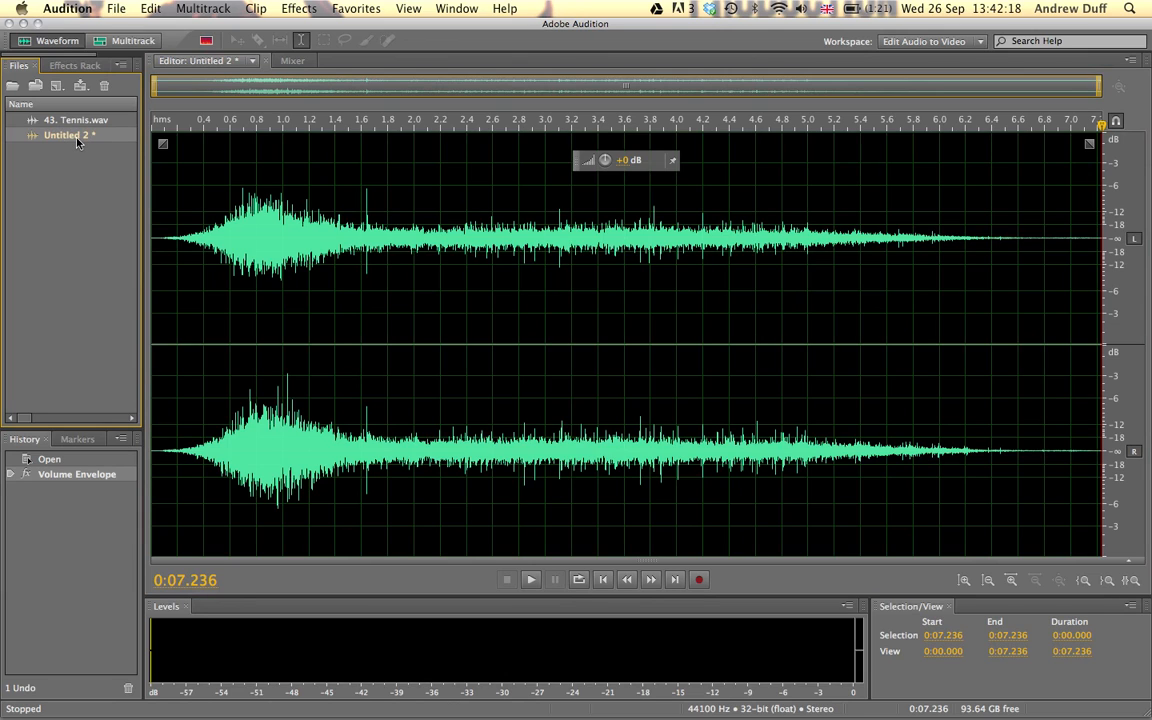
{"action": "left_click", "coordinate": [108, 7]}
{"action": "left_click", "coordinate": [145, 178]}
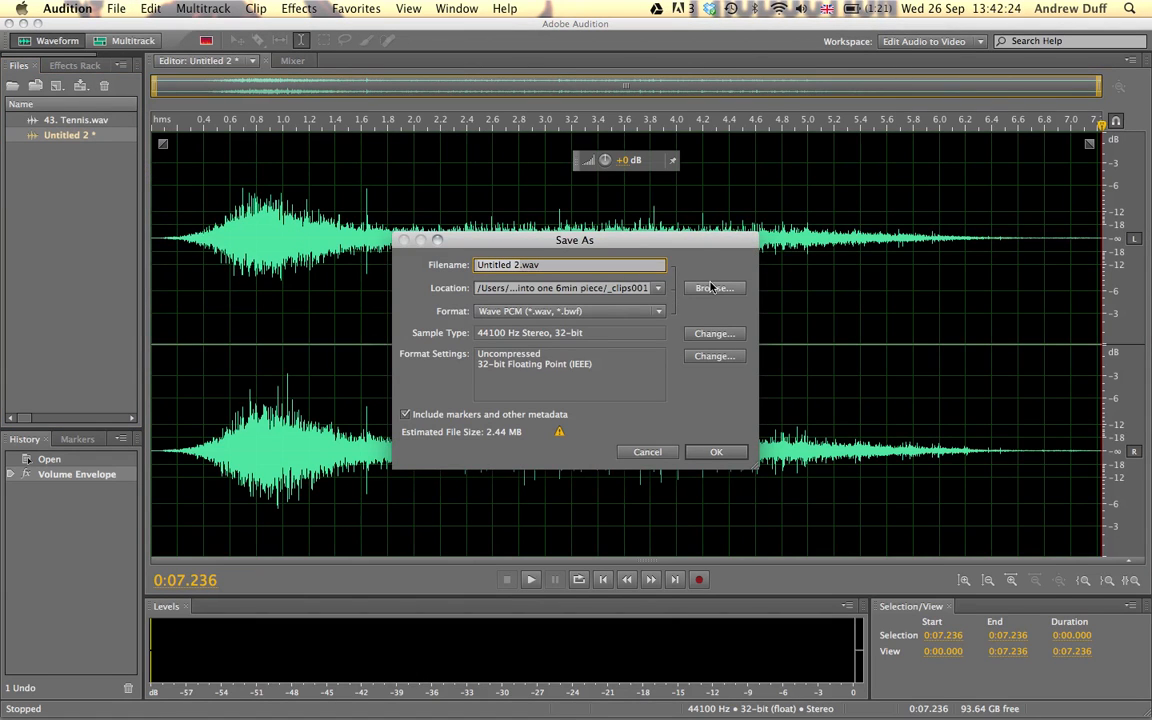
{"action": "left_click", "coordinate": [711, 288]}
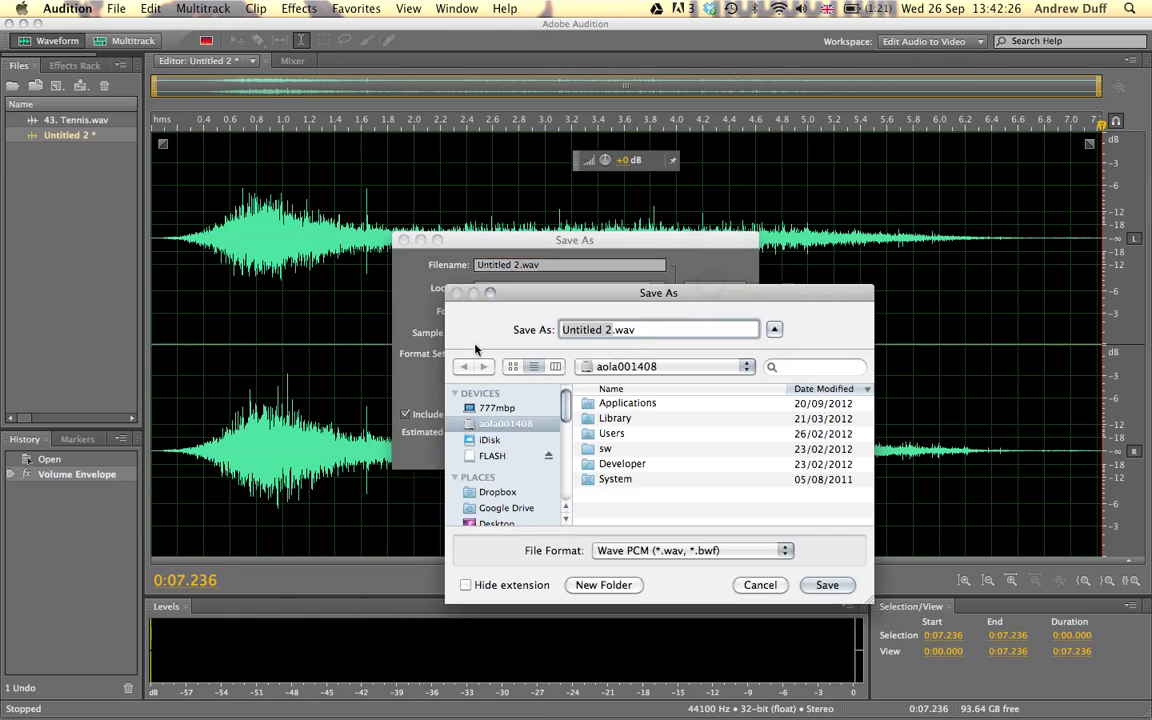
{"action": "left_click_drag", "start_coordinate": [480, 441], "coordinate": [482, 449]}
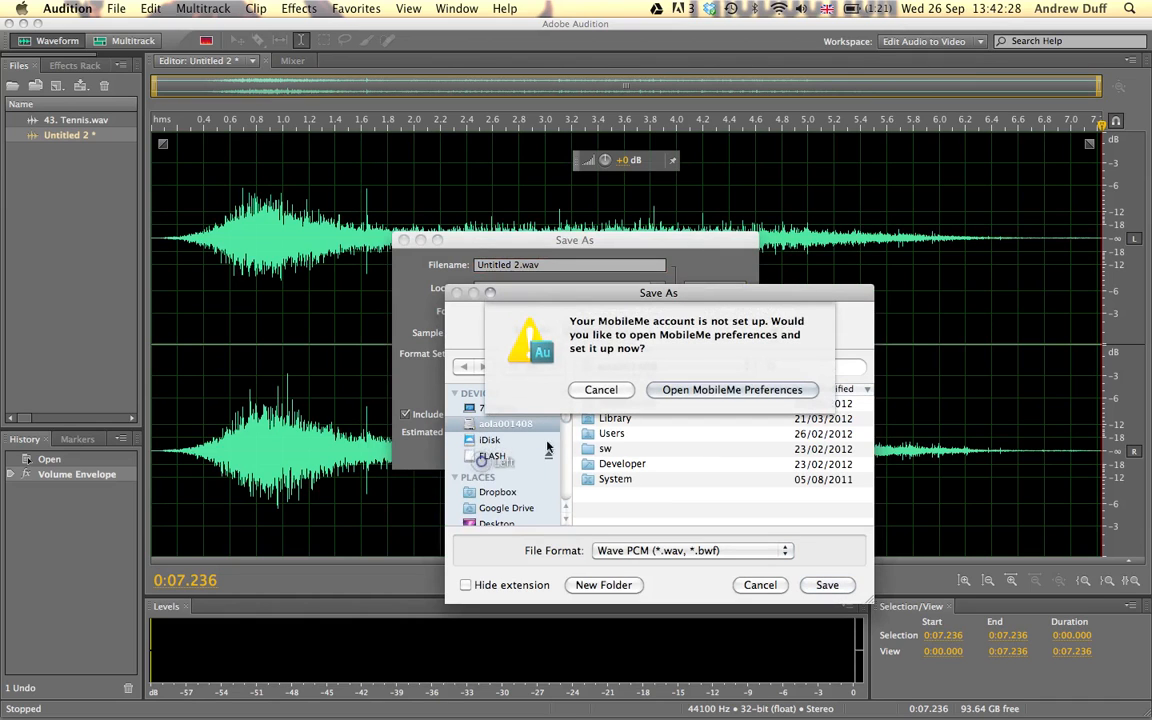
{"action": "left_click", "coordinate": [589, 388]}
{"action": "left_click", "coordinate": [492, 455]}
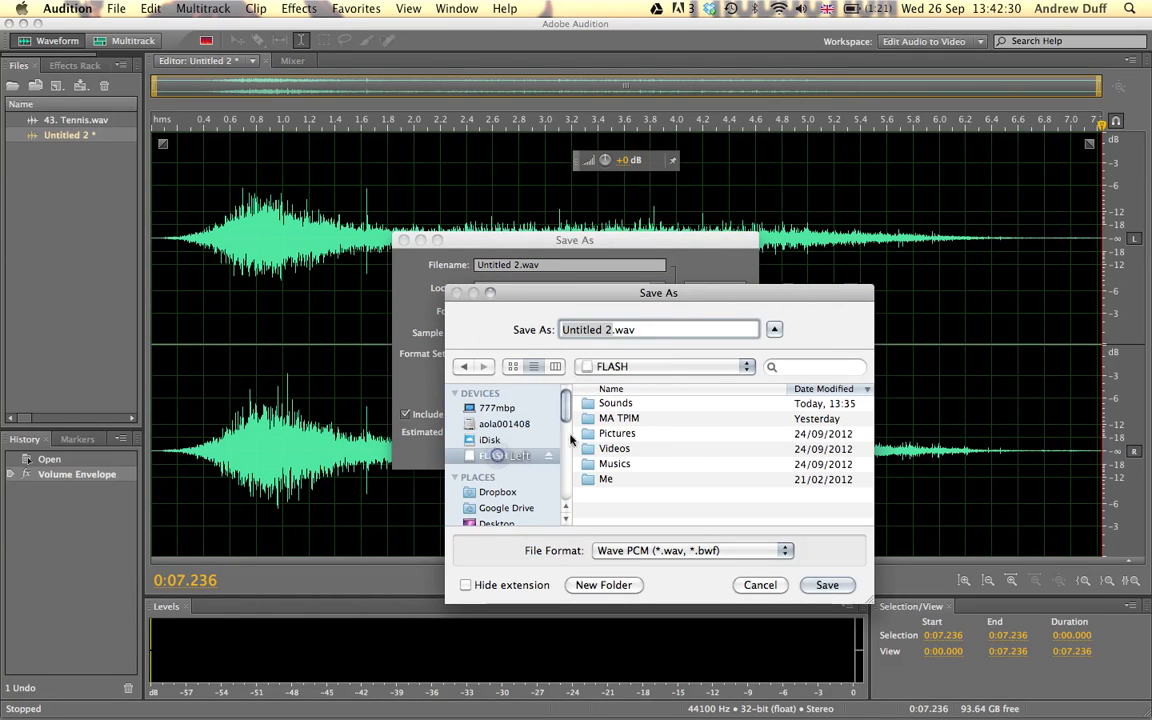
{"action": "double_click", "coordinate": [639, 404]}
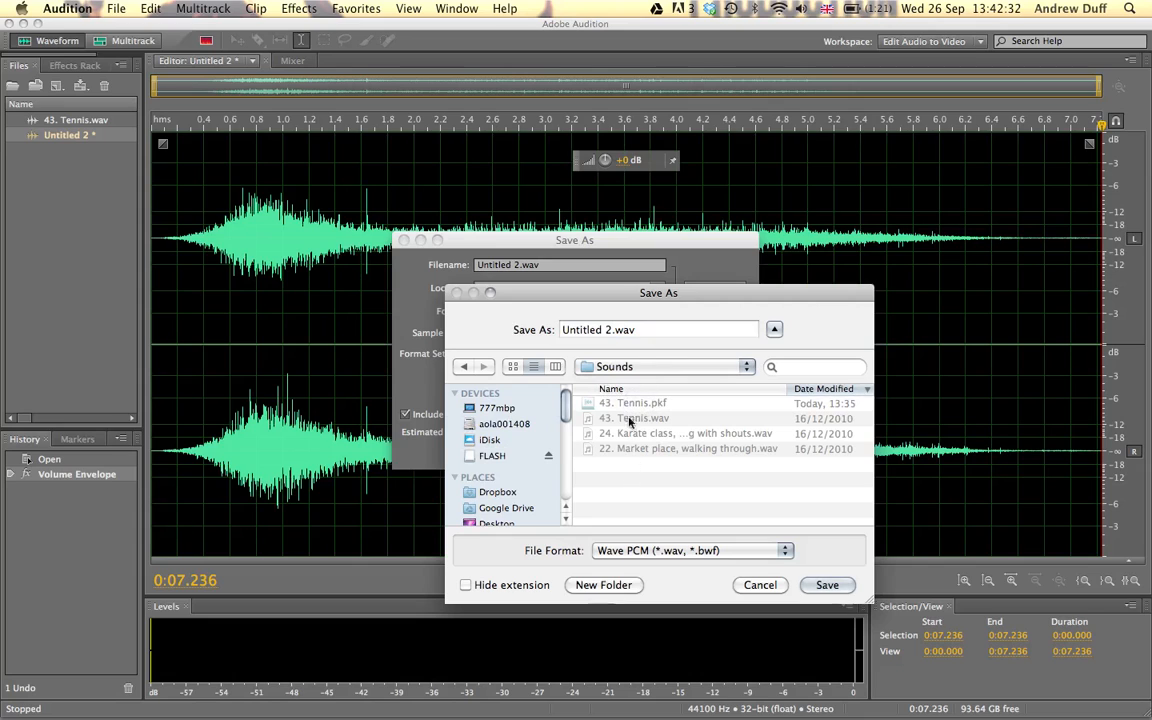
Name the clip tennisCheer.wav and choose Wave PCM (*.wav, *.bwf) as its file format.
{"action": "left_click", "coordinate": [612, 334]}
{"action": "type", "text": "tennisCheer"}
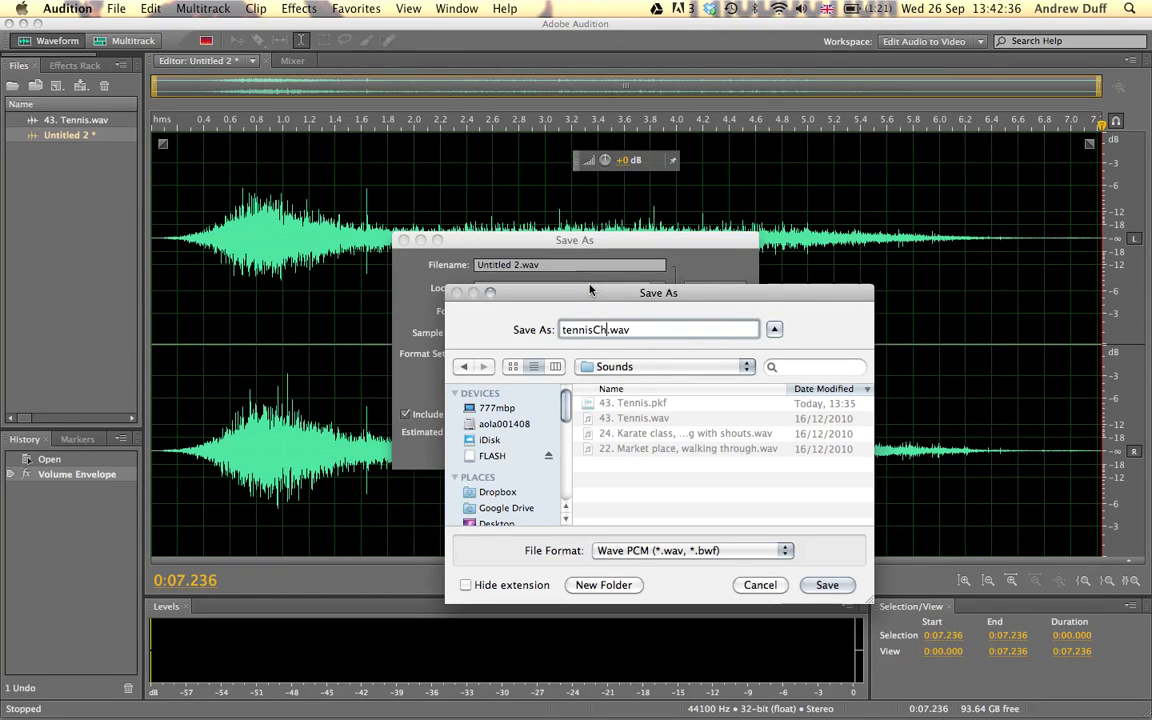
{"action": "left_click", "coordinate": [657, 553]}
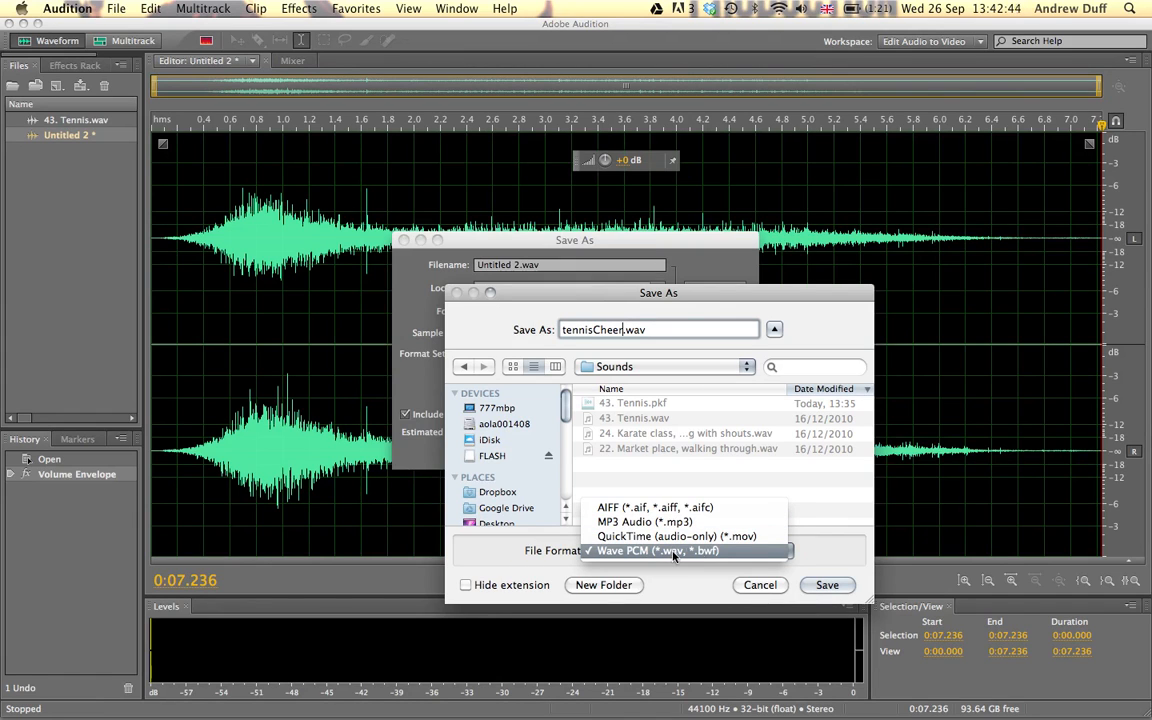
{"action": "left_click", "coordinate": [673, 553]}
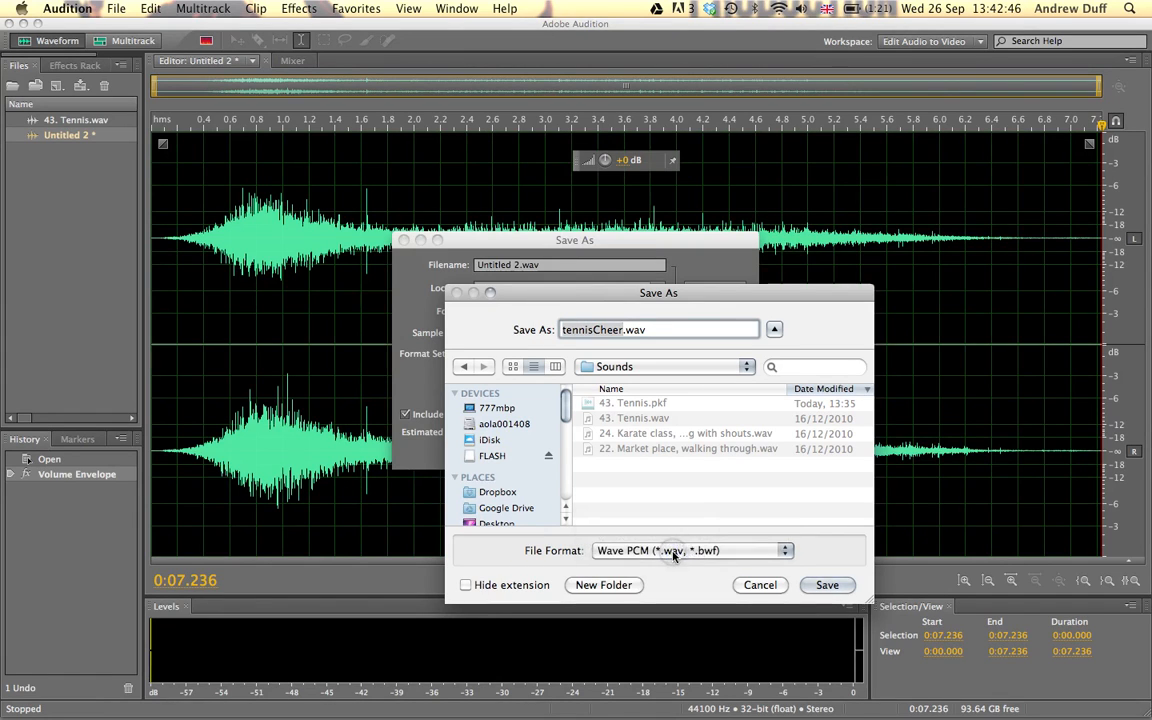
Finish saving the cheer clip as tennisCheer.wav in the Sounds folder.
{"action": "left_click", "coordinate": [822, 585]}
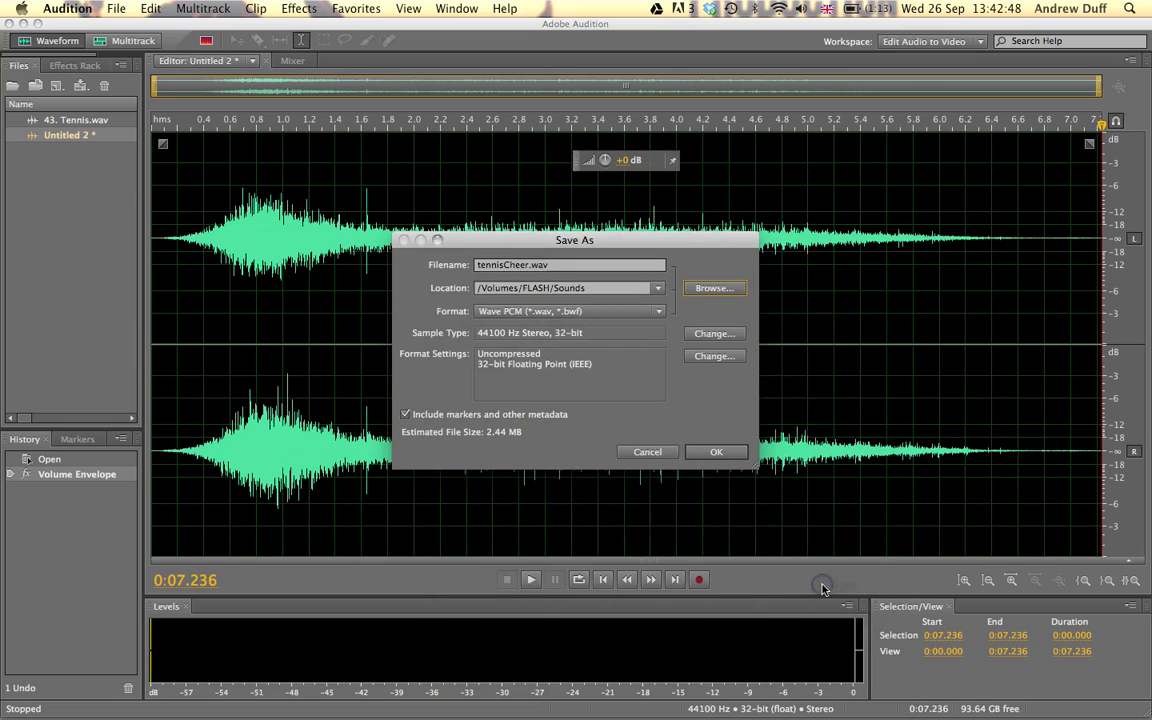
{"action": "left_click", "coordinate": [715, 455]}
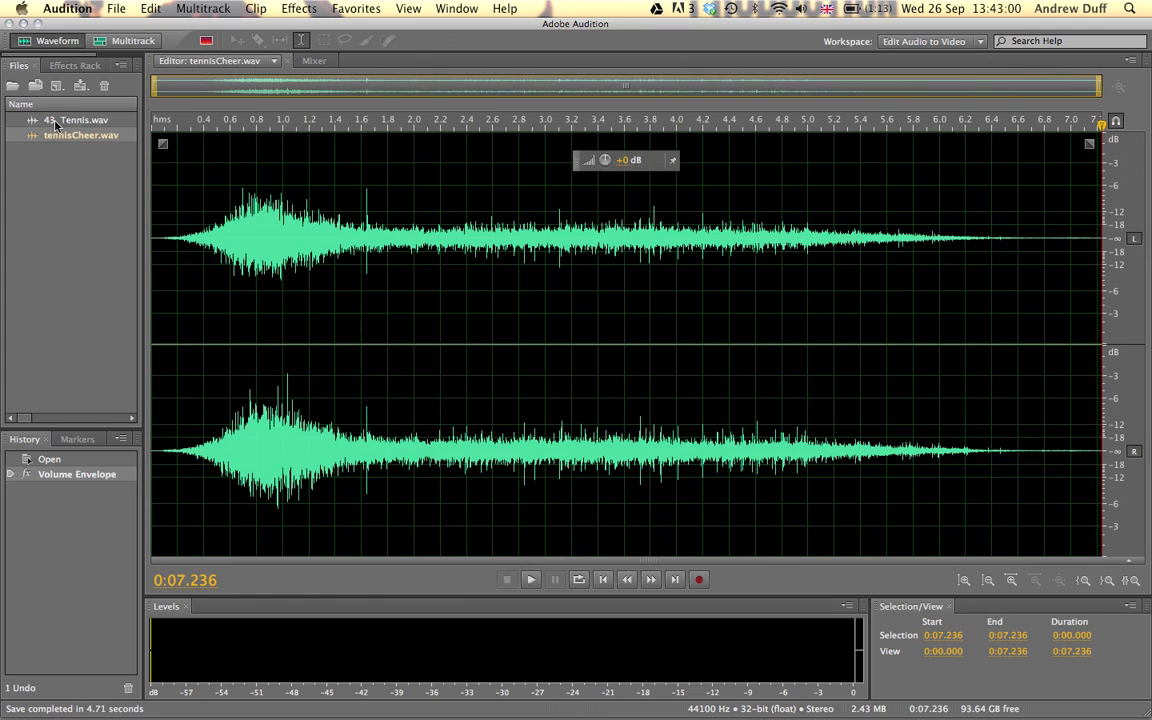
Reopen 43. Tennis.wav and copy the two ball hits from 1:20.000 to 1:22.554 into a new file.
{"action": "double_click", "coordinate": [56, 121]}
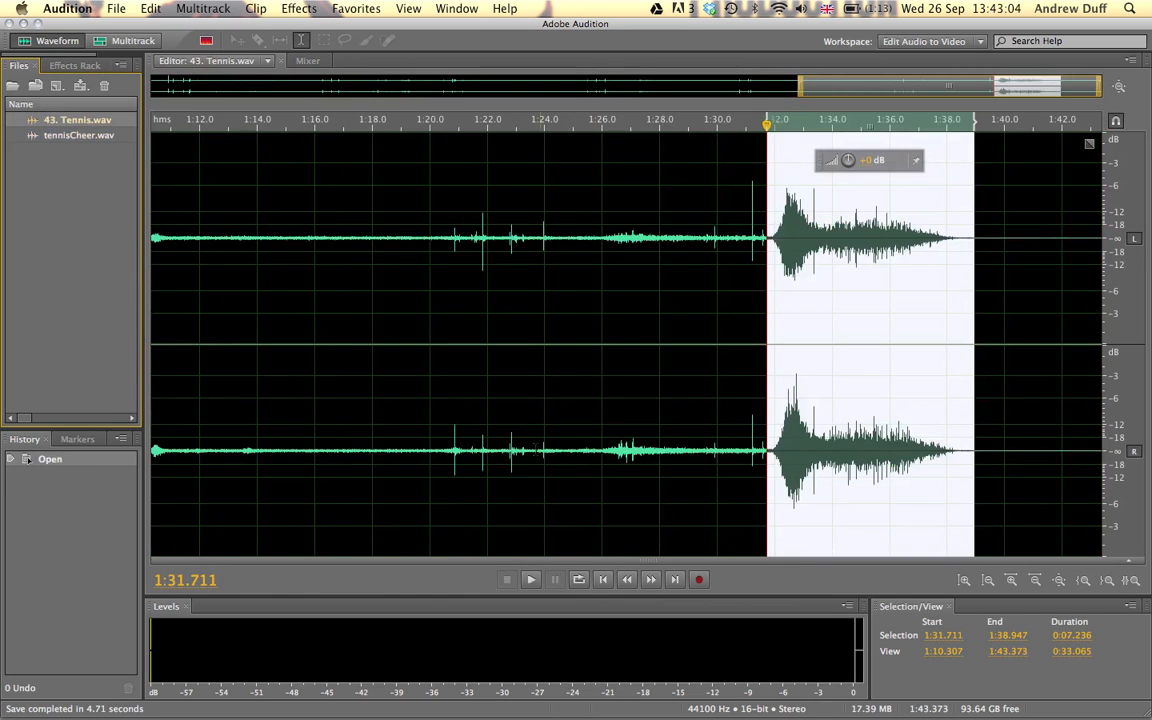
{"action": "left_click_drag", "start_coordinate": [430, 452], "coordinate": [502, 452]}
{"action": "key", "text": "space"}
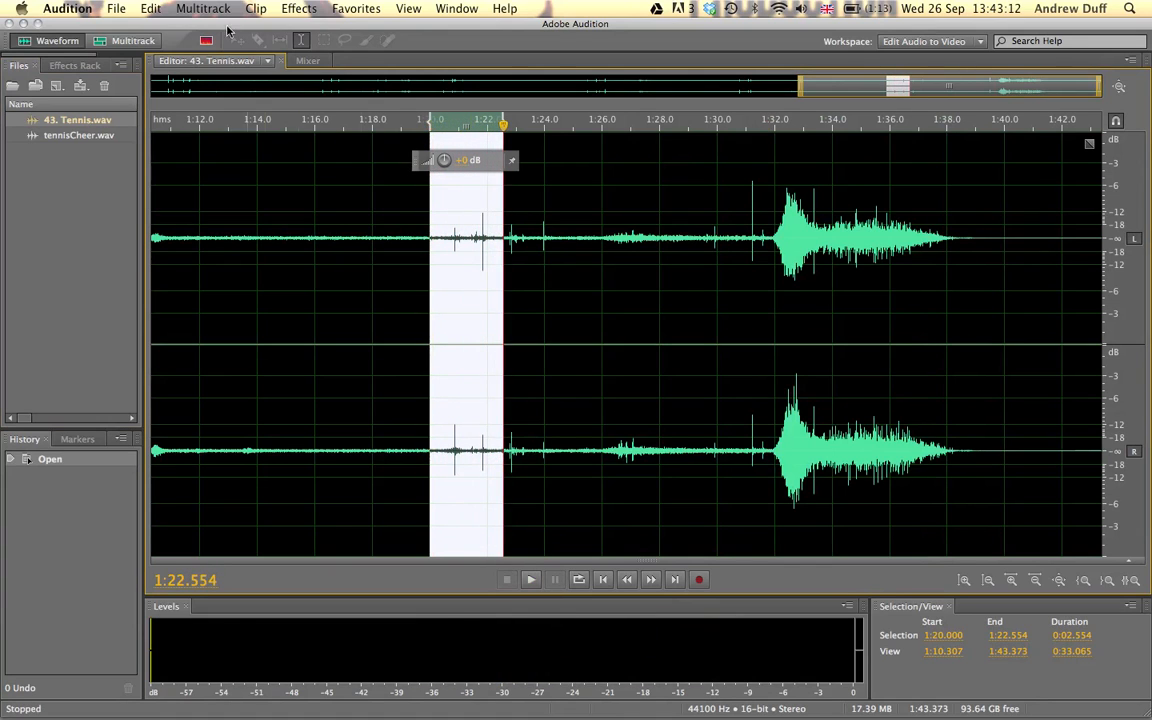
{"action": "left_click", "coordinate": [150, 8]}
{"action": "left_click", "coordinate": [208, 163]}
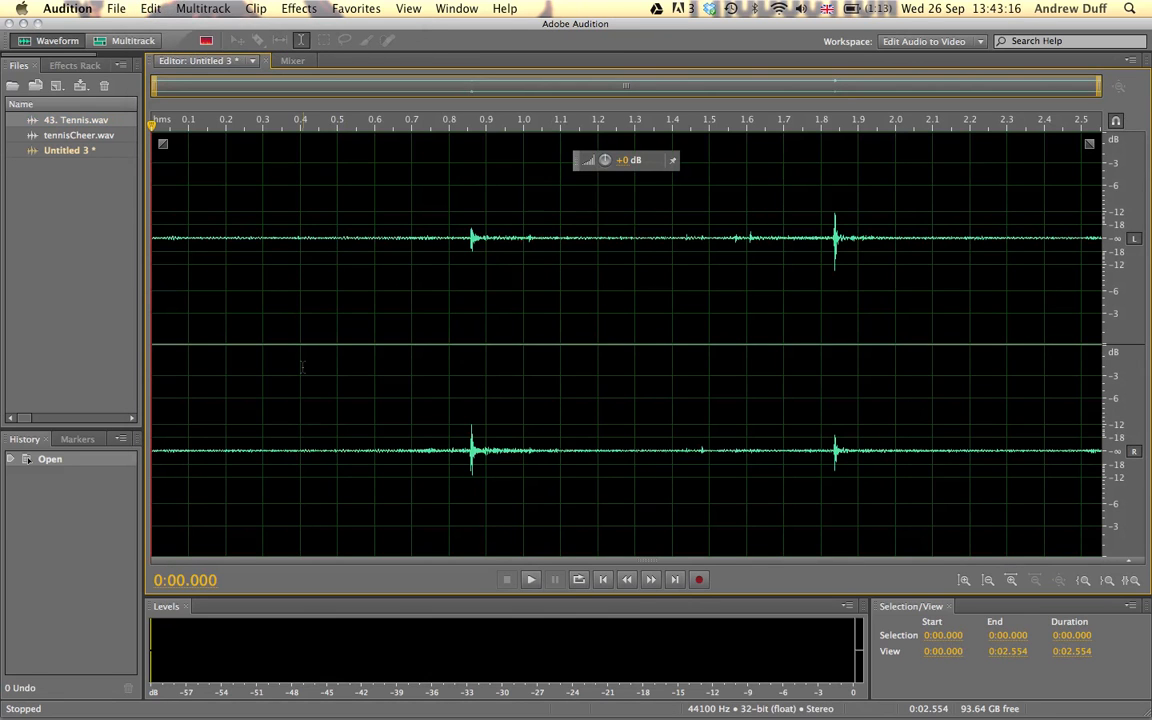
Play the whole two-hit clip, normalize it to 98.8% with all channels treated equally, and play it again.
{"action": "double_click", "coordinate": [299, 367]}
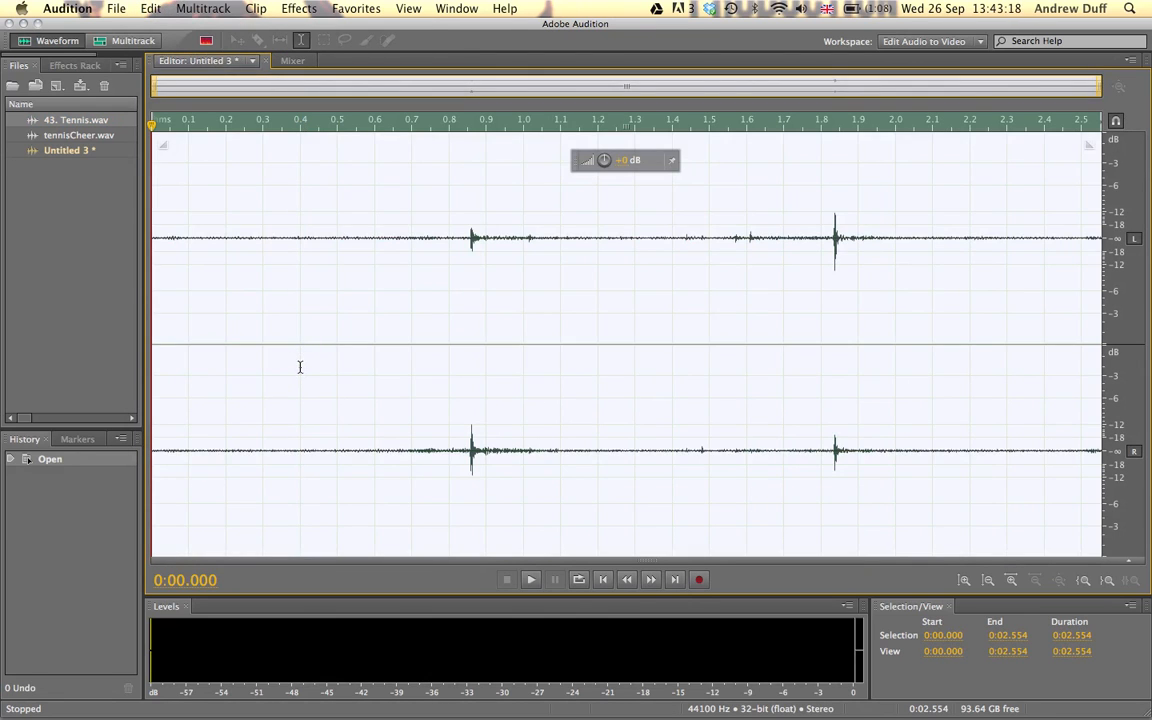
{"action": "key", "text": "space"}
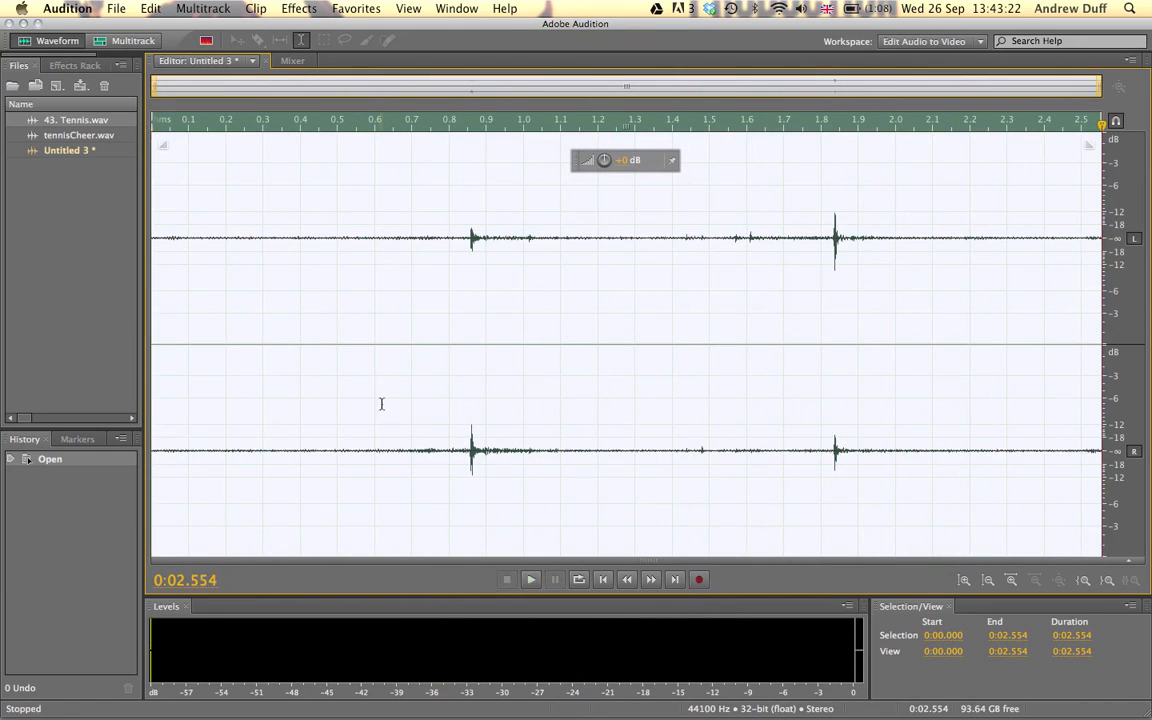
{"action": "left_click", "coordinate": [309, 6]}
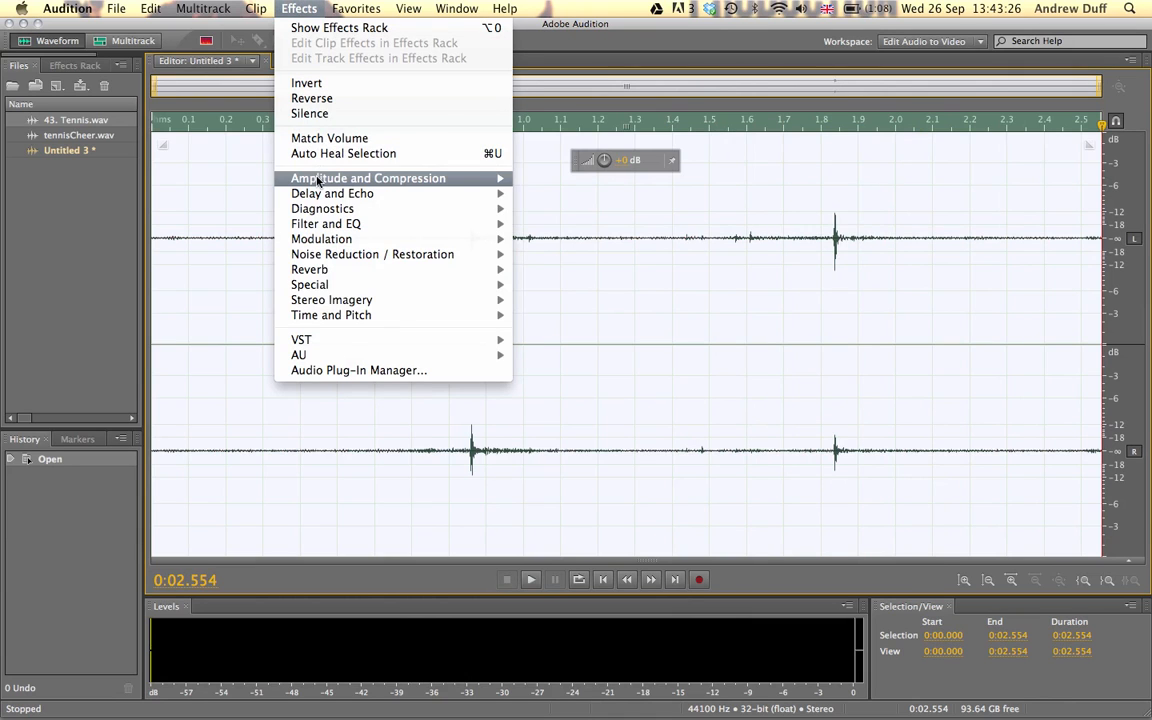
{"action": "mouse_move", "coordinate": [318, 180]}
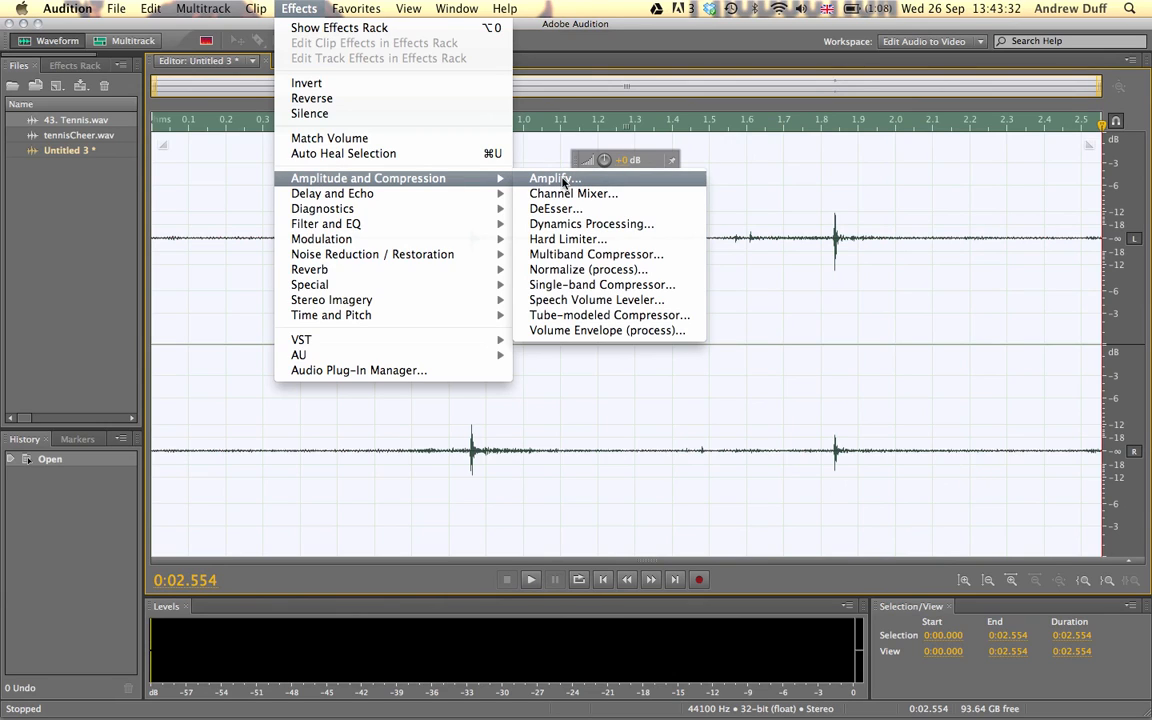
{"action": "left_click", "coordinate": [587, 272]}
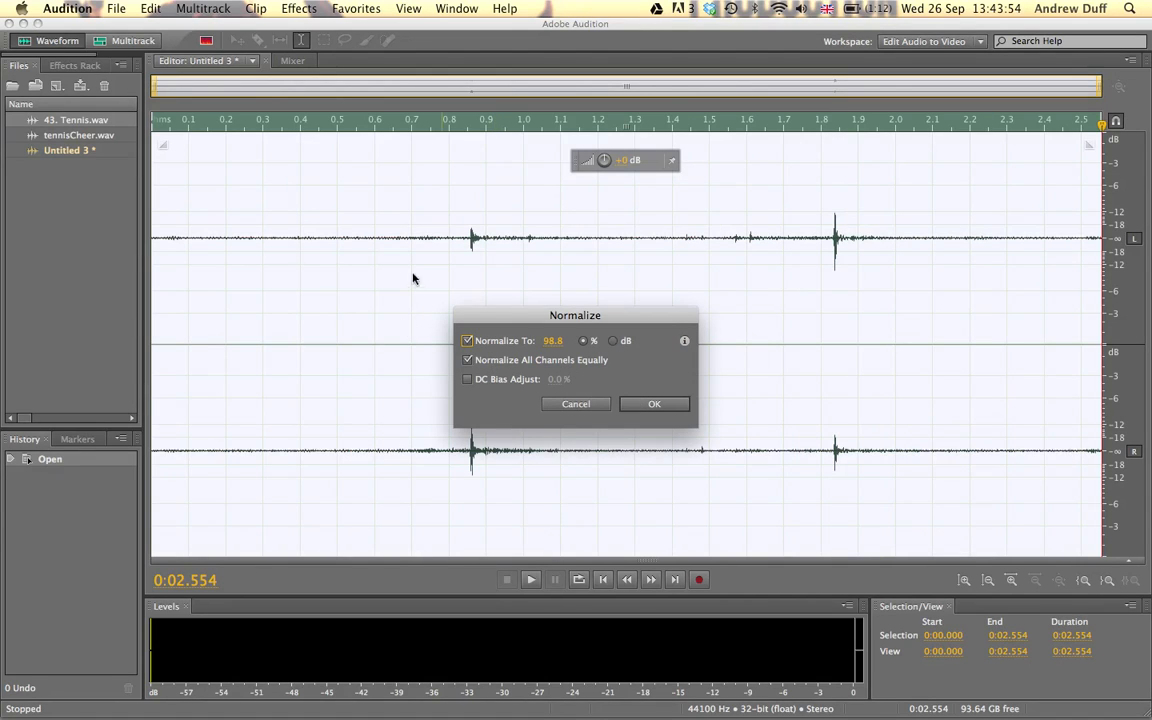
{"action": "left_click", "coordinate": [656, 403]}
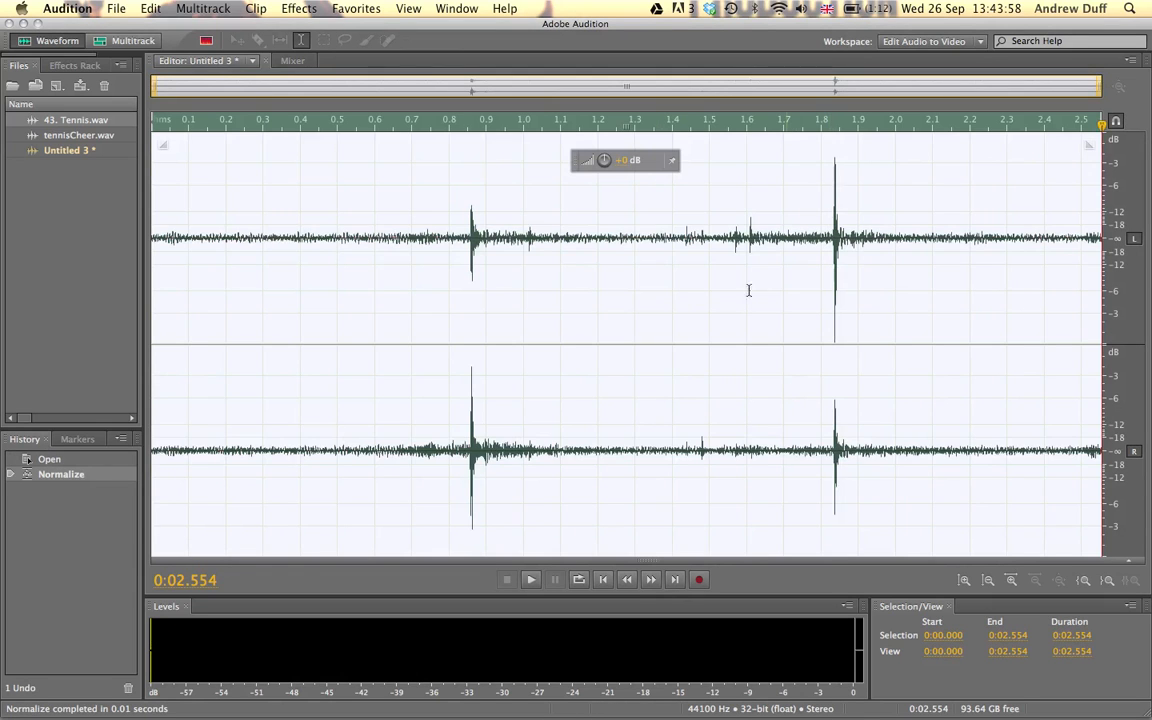
{"action": "key", "text": "space"}
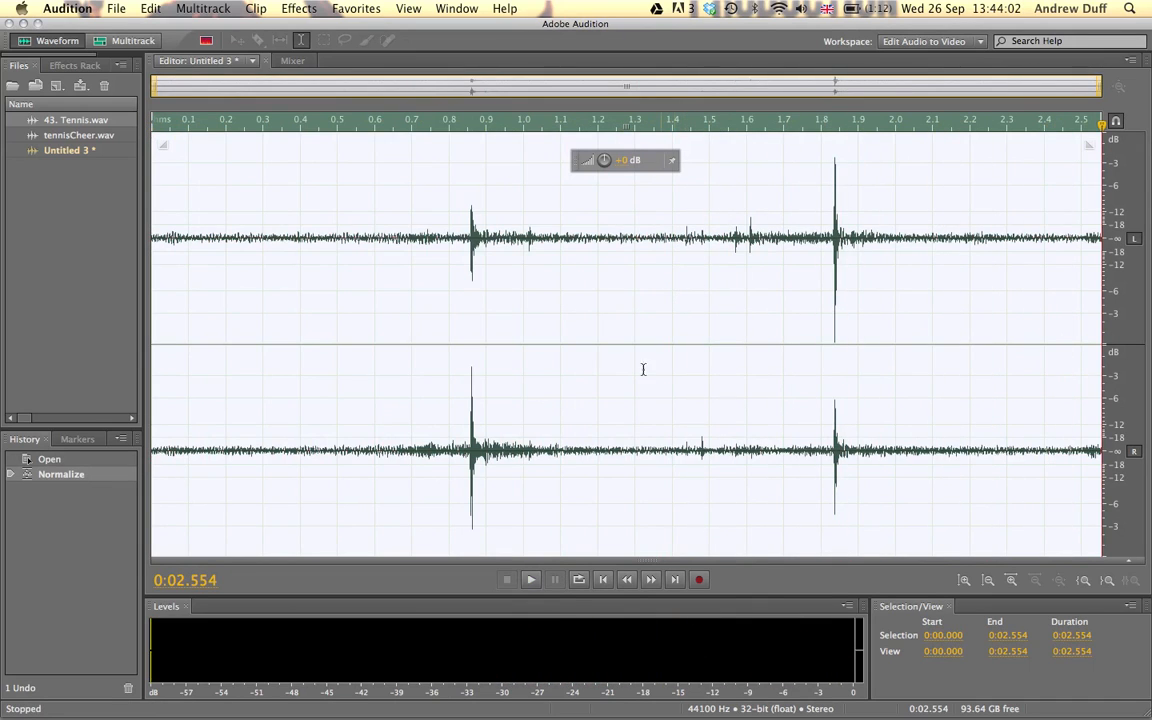
Apply a Volume Envelope with the Smooth Fade In preset to the first 0.2 seconds of the two-hit clip.
{"action": "left_click_drag", "start_coordinate": [226, 455], "coordinate": [152, 455]}
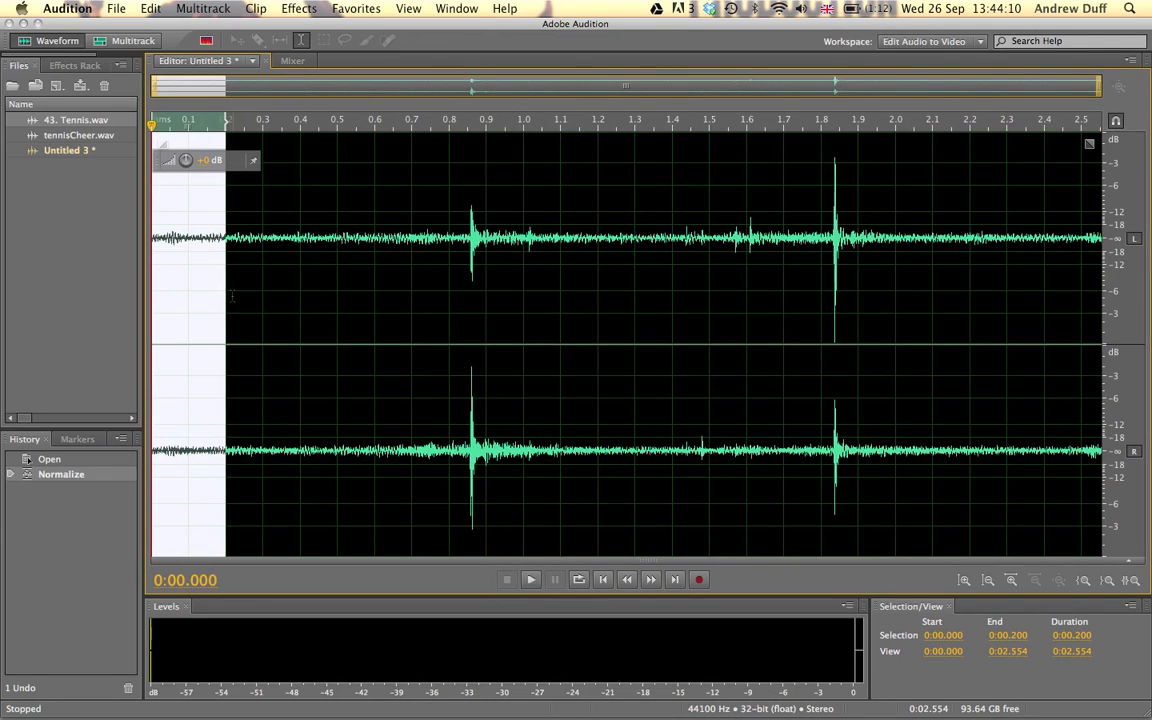
{"action": "left_click", "coordinate": [310, 7]}
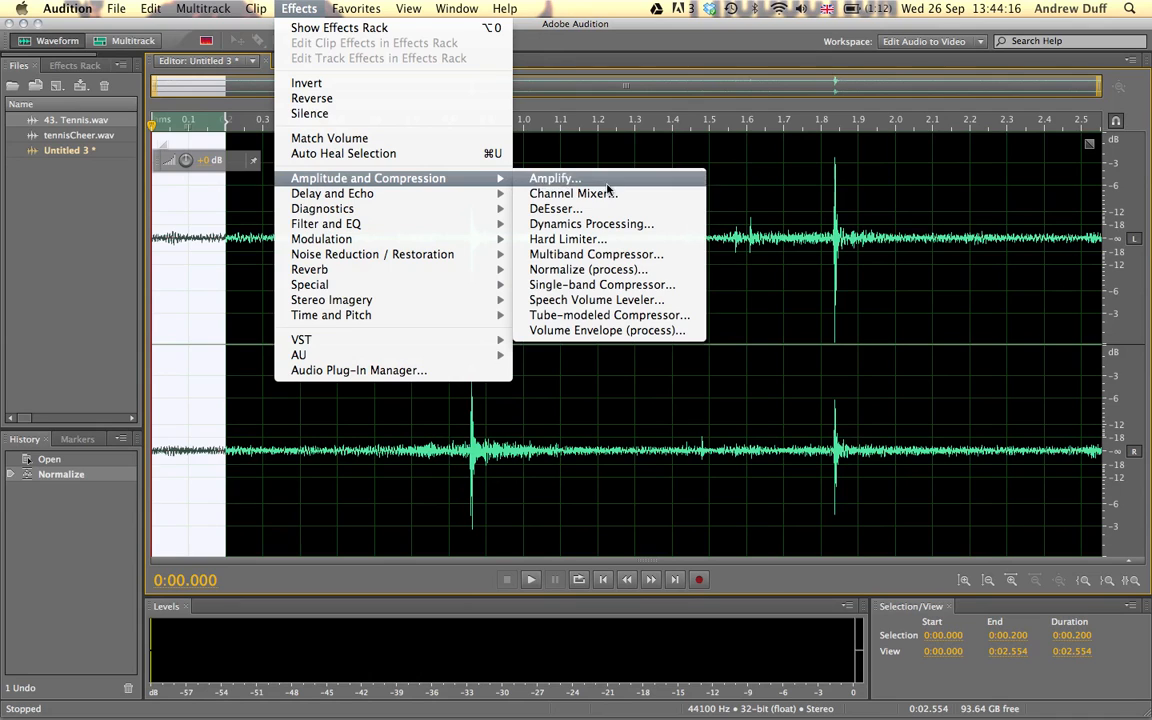
{"action": "left_click", "coordinate": [607, 330]}
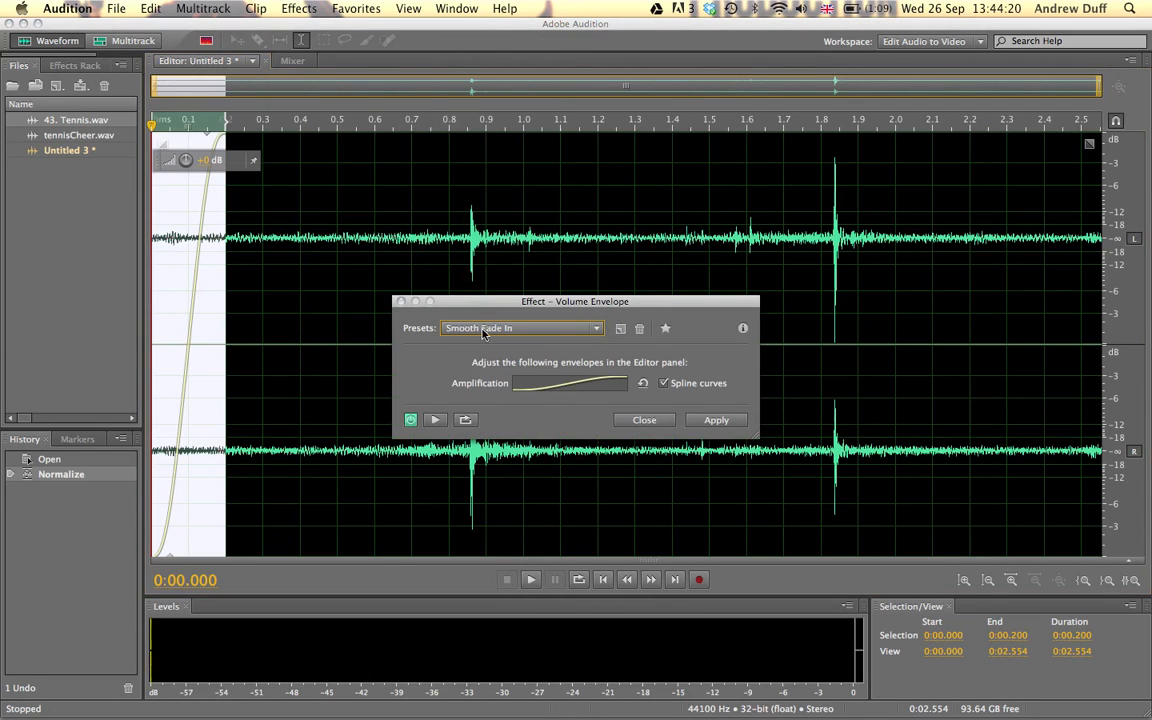
{"action": "left_click", "coordinate": [703, 421]}
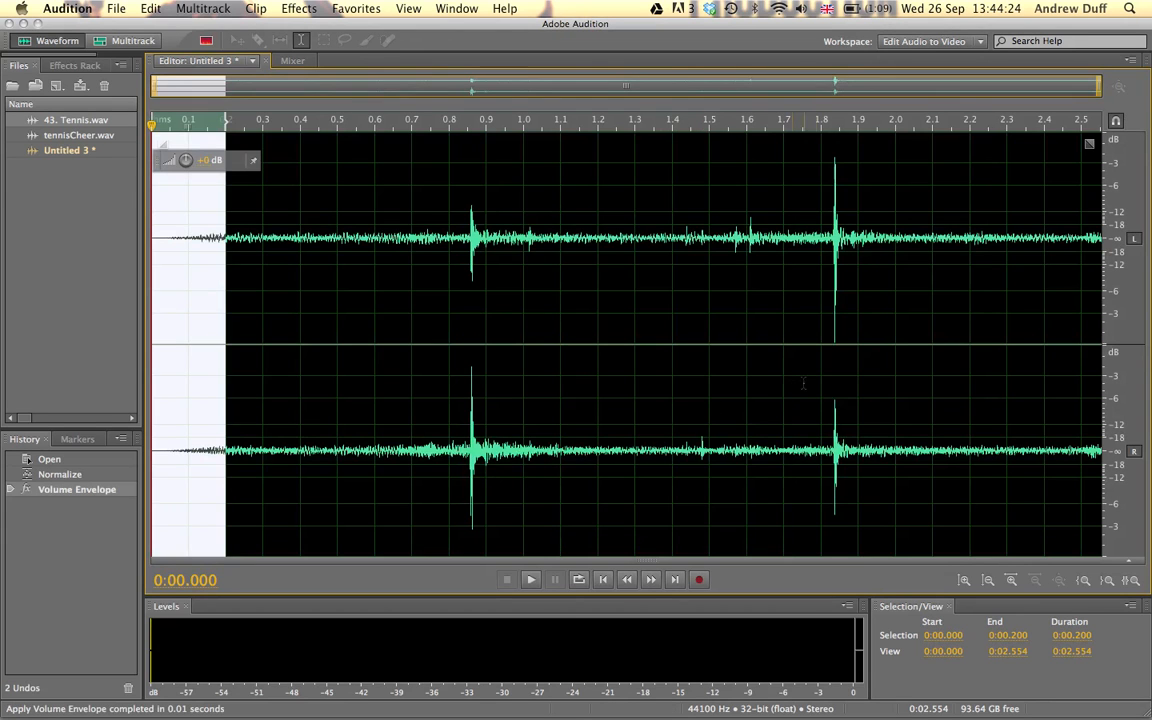
Apply a Volume Envelope with the Smooth Fade Out preset from 2.3 seconds to the clip's end, and play the whole clip.
{"action": "left_click_drag", "start_coordinate": [1005, 405], "coordinate": [1105, 405]}
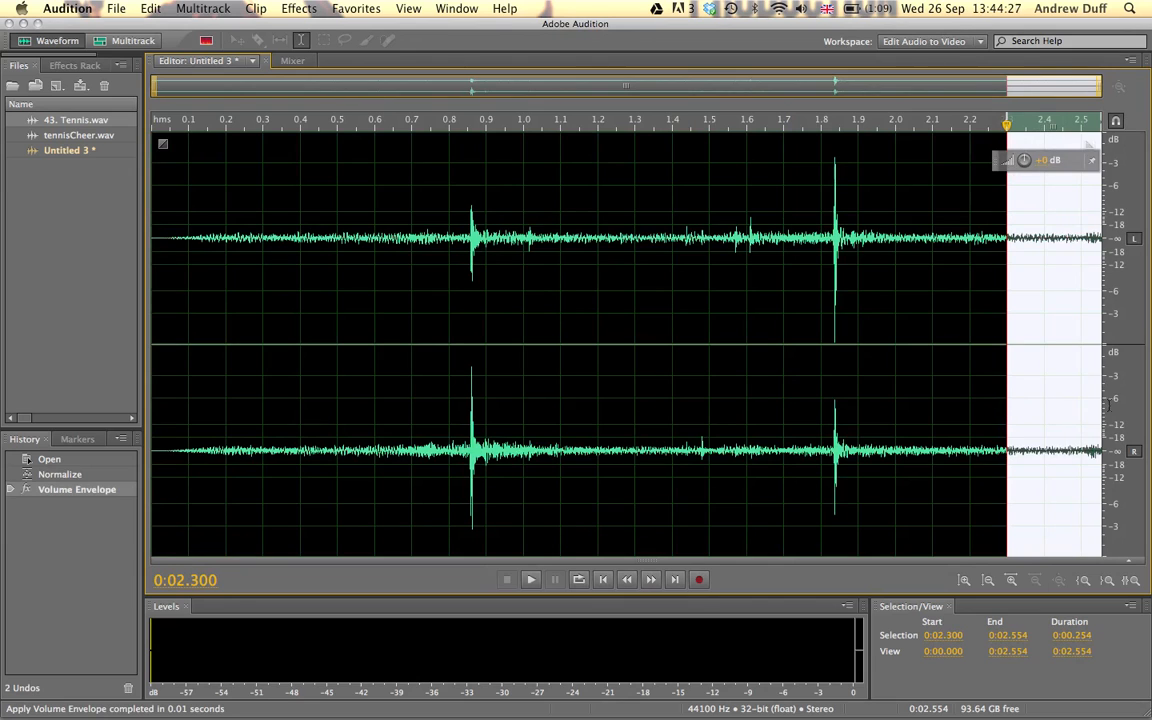
{"action": "left_click", "coordinate": [299, 8]}
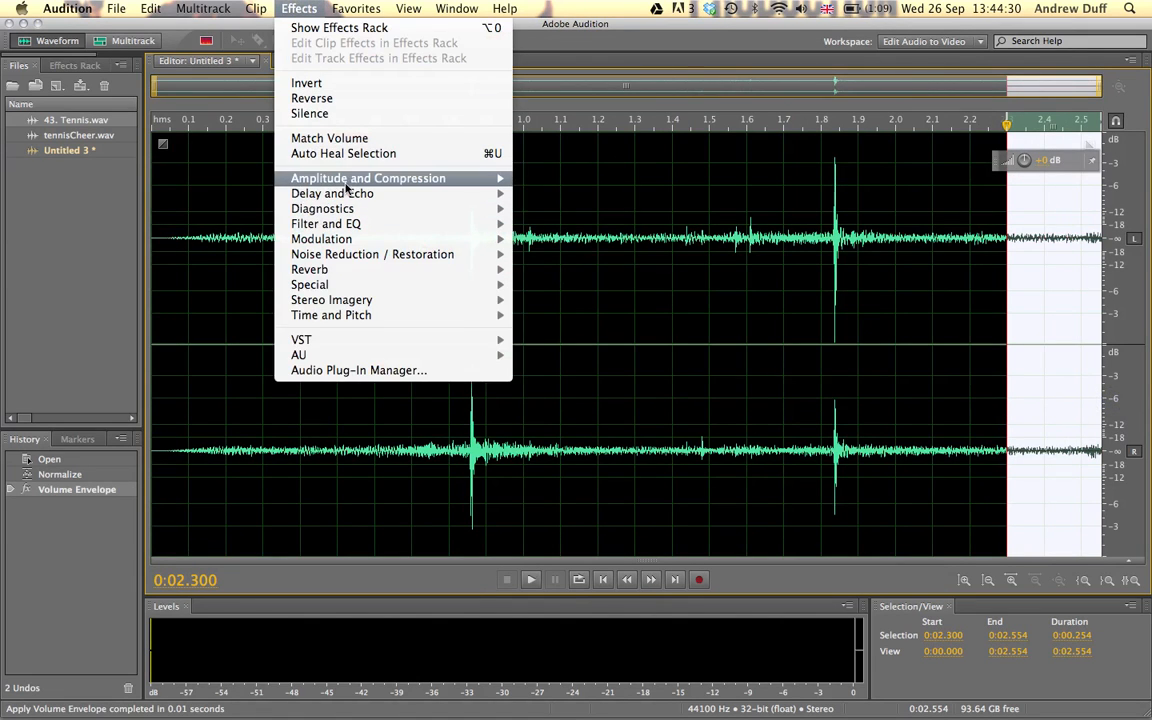
{"action": "mouse_move", "coordinate": [315, 178]}
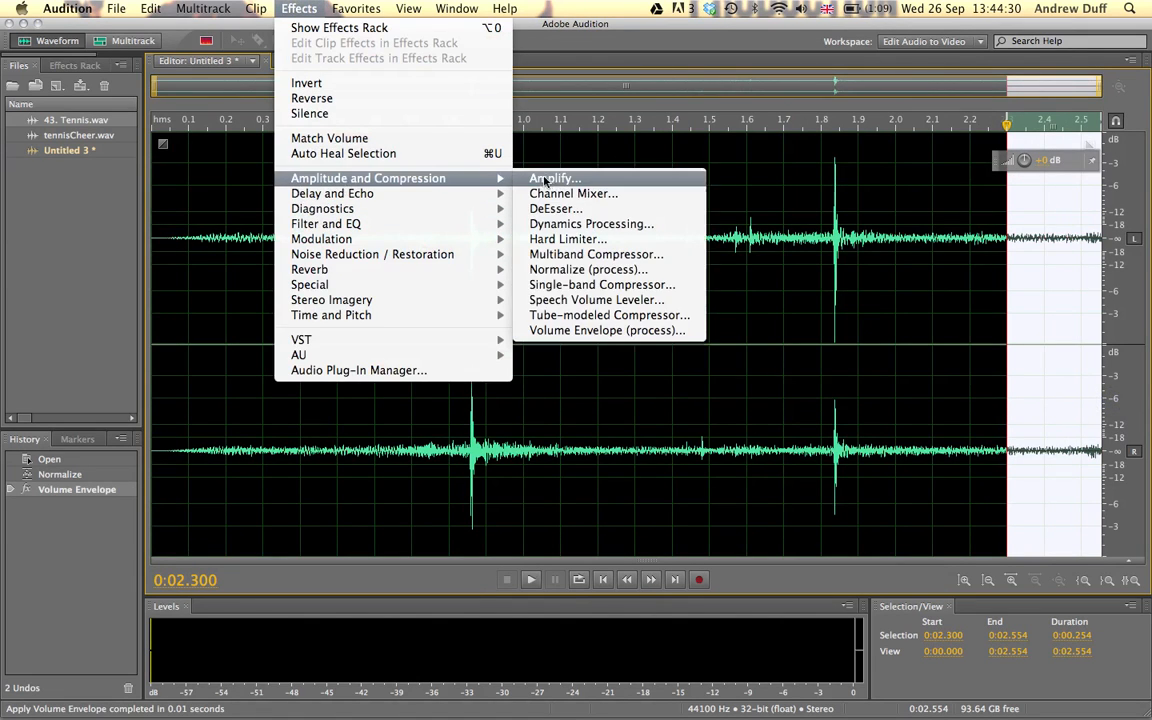
{"action": "left_click", "coordinate": [596, 330]}
{"action": "left_click", "coordinate": [580, 328]}
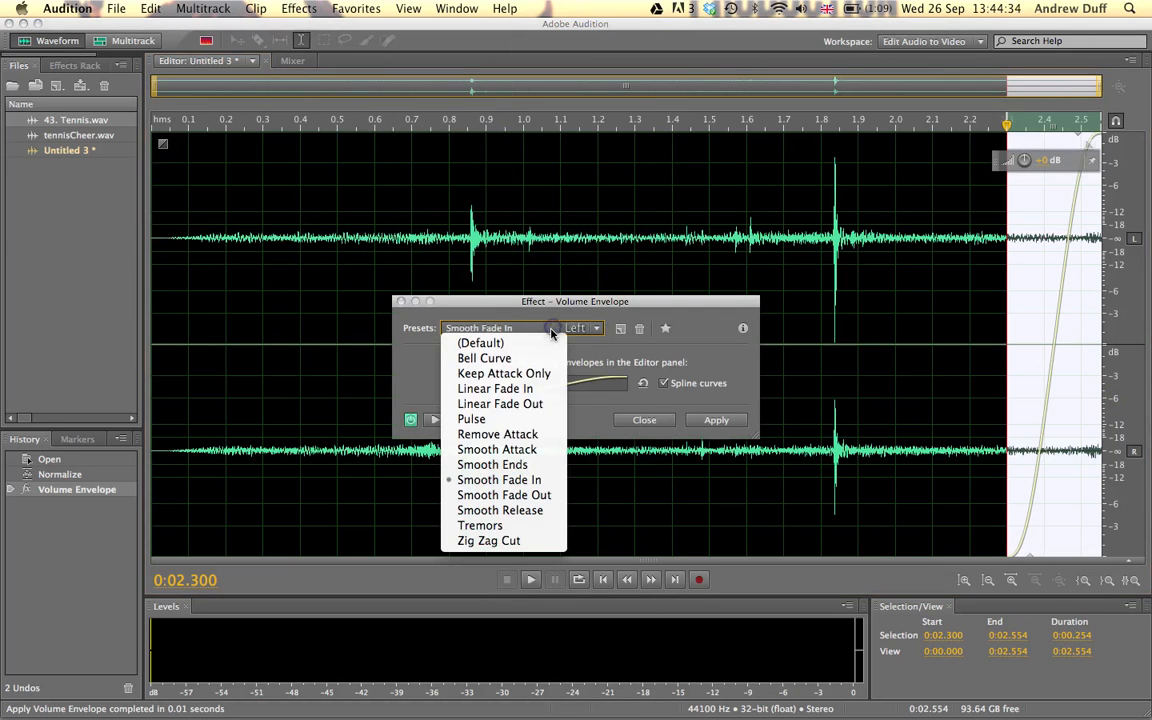
{"action": "left_click", "coordinate": [516, 496]}
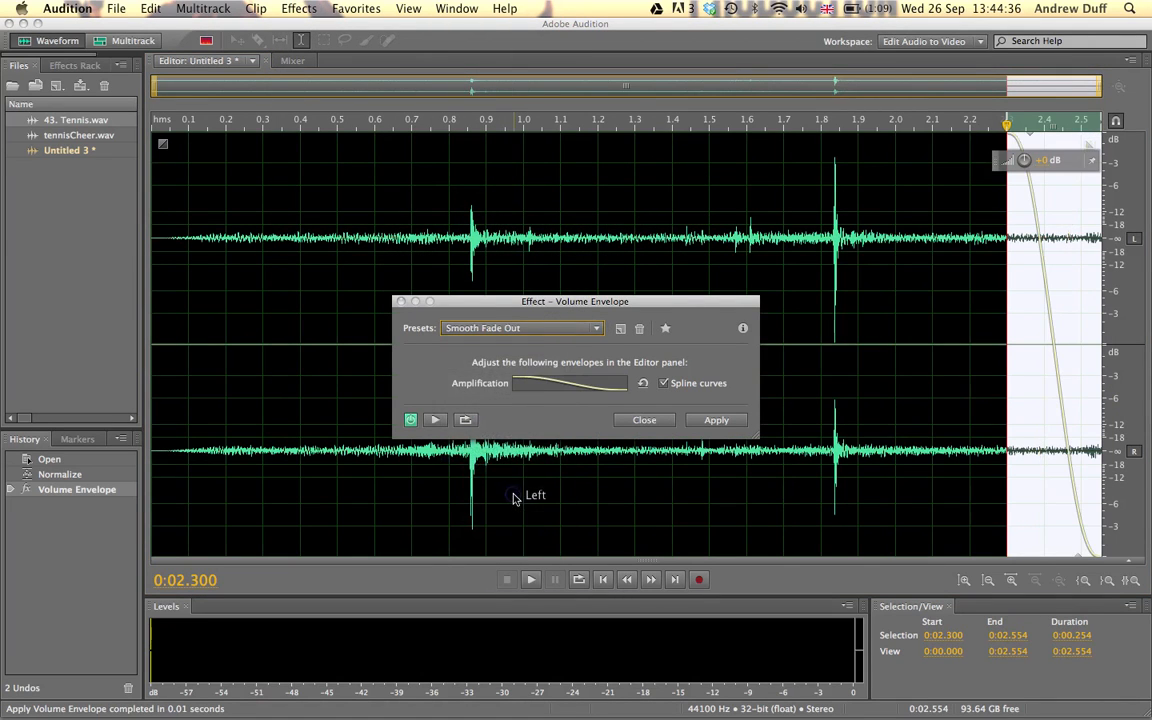
{"action": "left_click", "coordinate": [716, 420]}
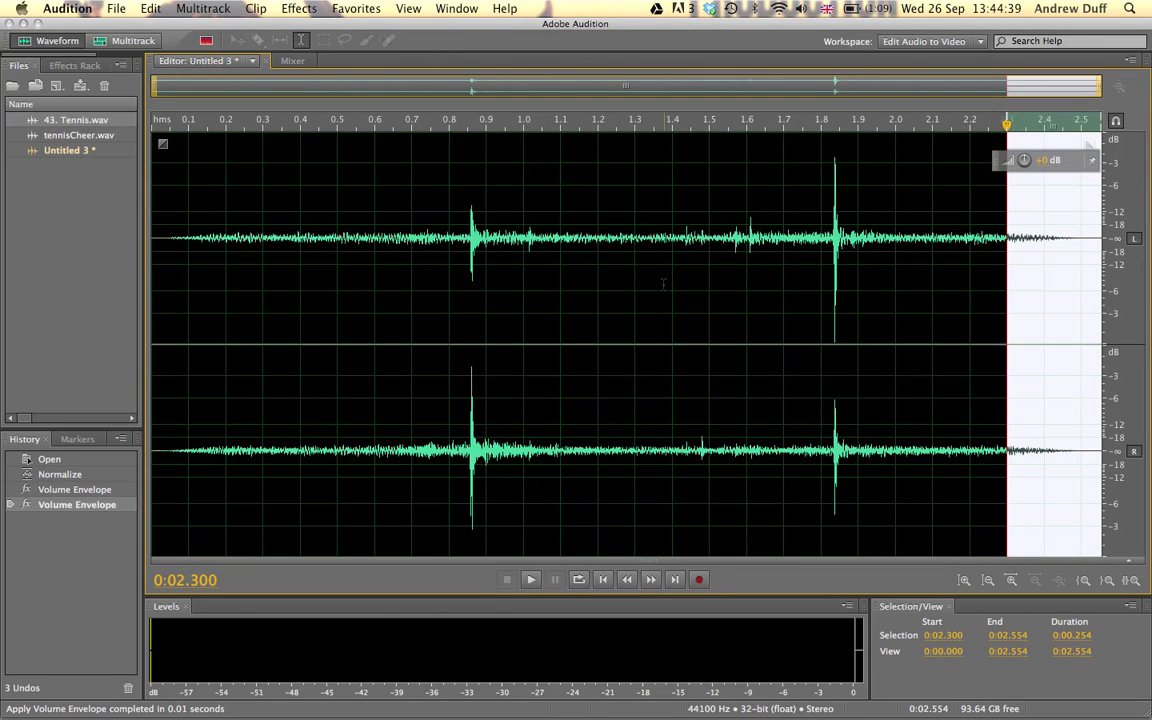
{"action": "double_click", "coordinate": [663, 285]}
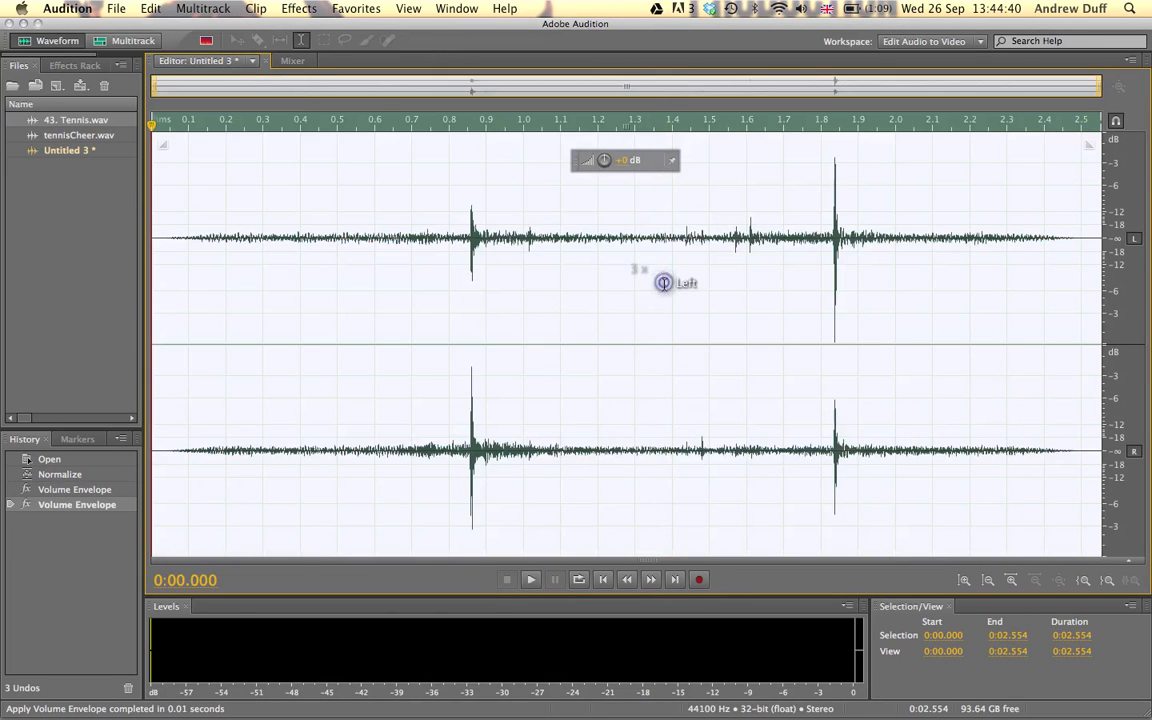
{"action": "left_click", "coordinate": [530, 579]}
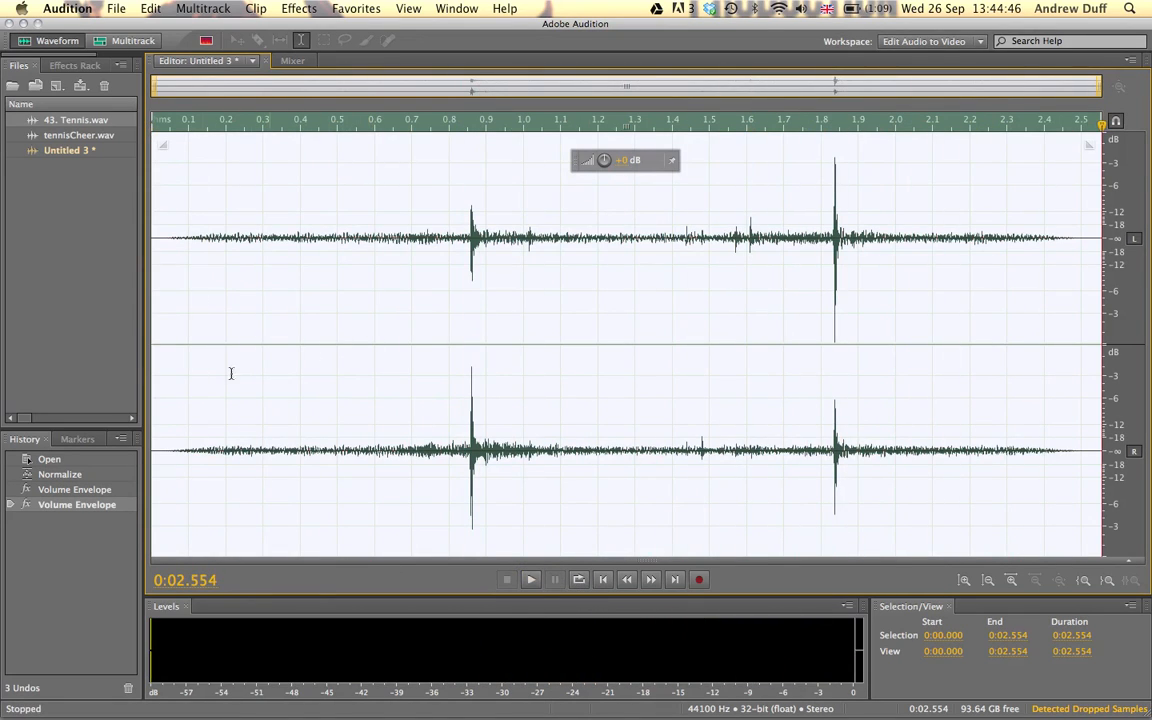
Save the two-hit clip as tennisTwoHits.wav in the Sounds folder, in Wave PCM format.
{"action": "left_click", "coordinate": [114, 8]}
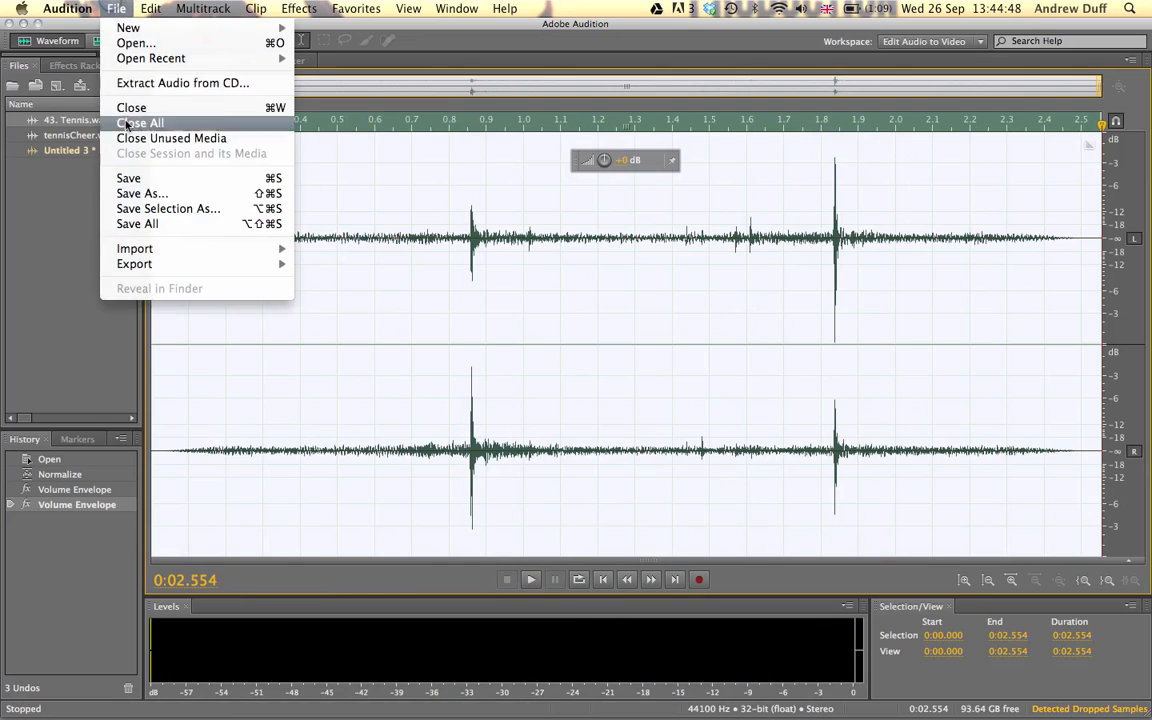
{"action": "left_click", "coordinate": [130, 193]}
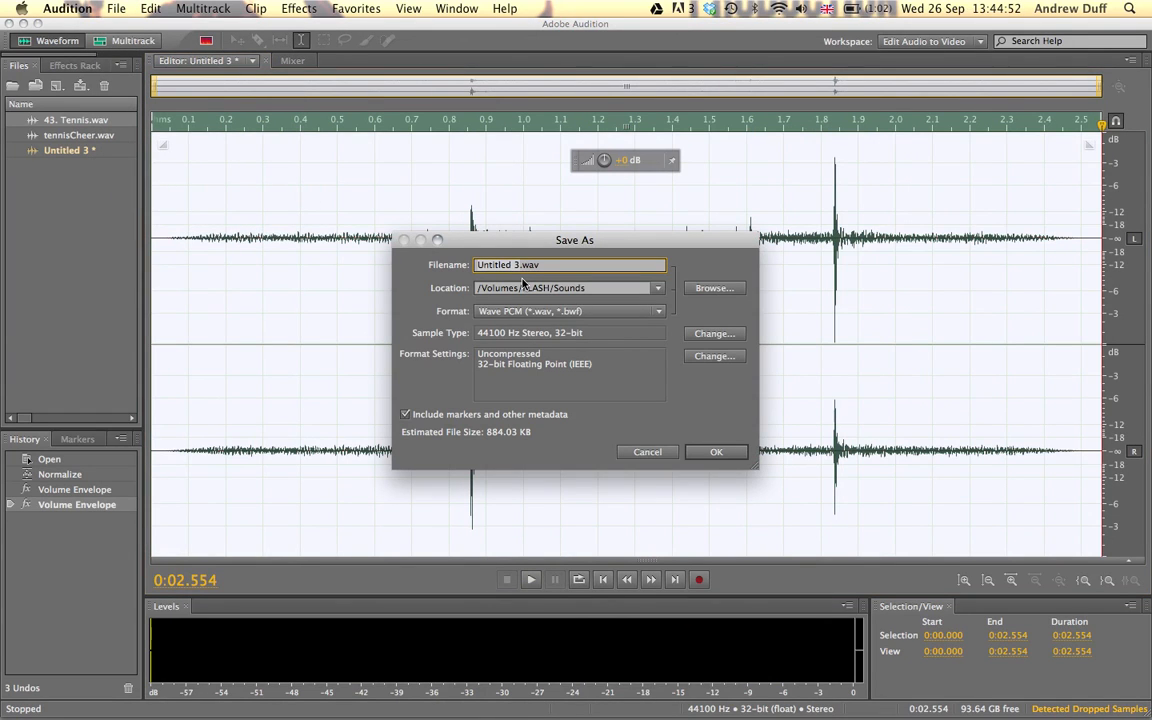
{"action": "type", "text": "ten"}
{"action": "type", "text": "nis1"}
{"action": "type", "text": "woHits"}
{"action": "left_click", "coordinate": [710, 452]}
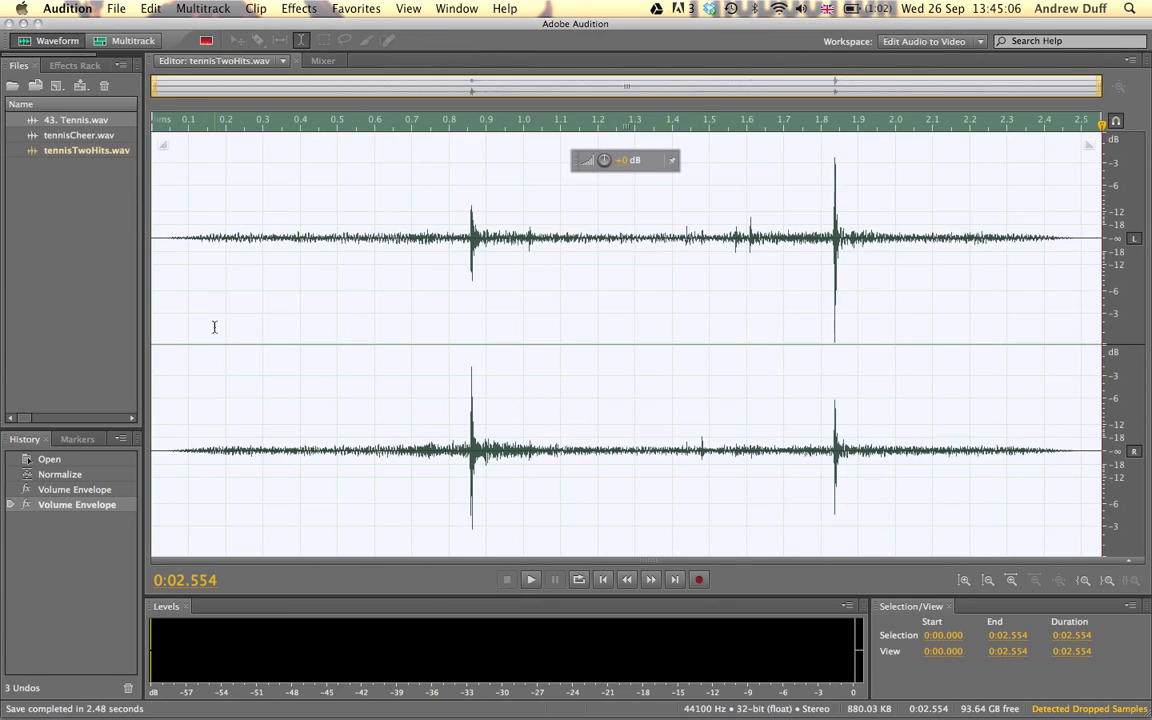
Convert tennisTwoHits.wav to 44100 Hz, 16-bit mono, with the left mix at 100% and the right mix at 0%.
{"action": "left_click", "coordinate": [149, 8]}
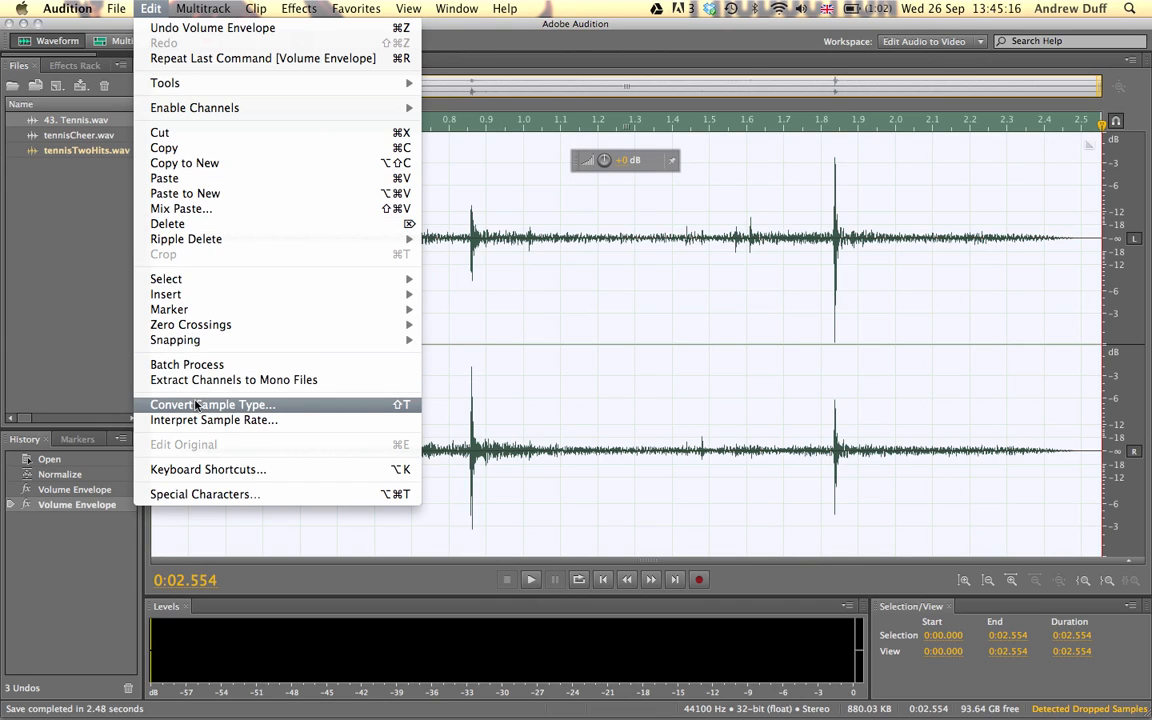
{"action": "left_click", "coordinate": [293, 406]}
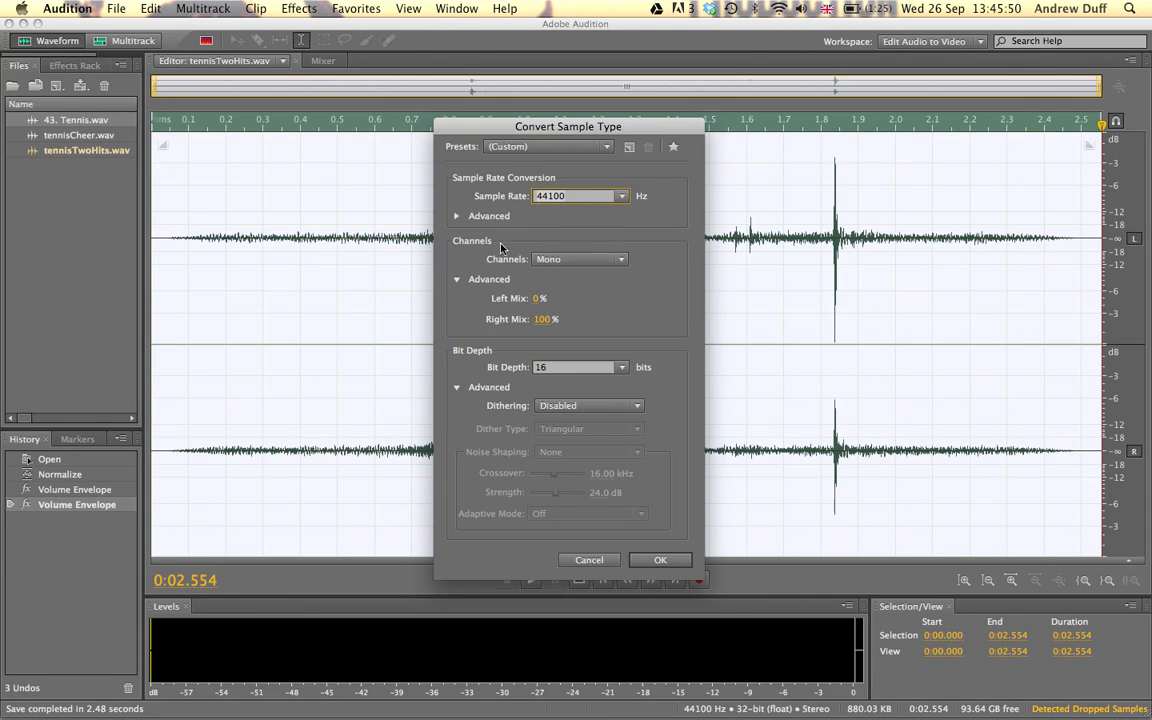
{"action": "left_click", "coordinate": [557, 258]}
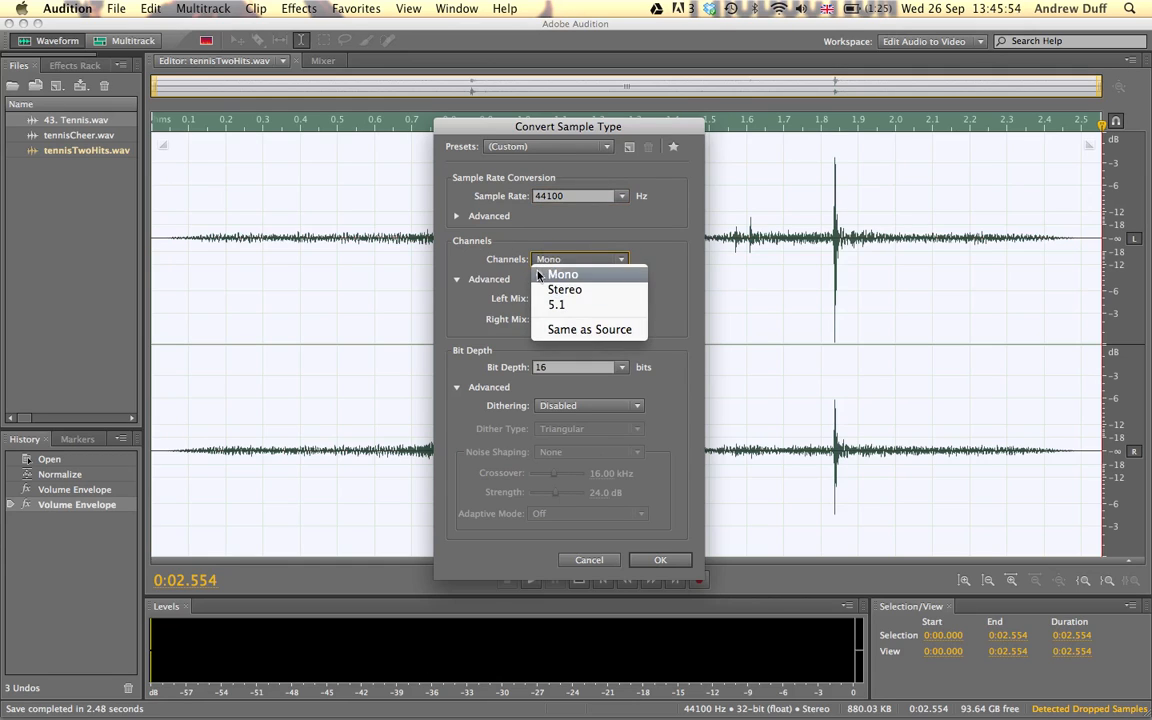
{"action": "left_click", "coordinate": [478, 236]}
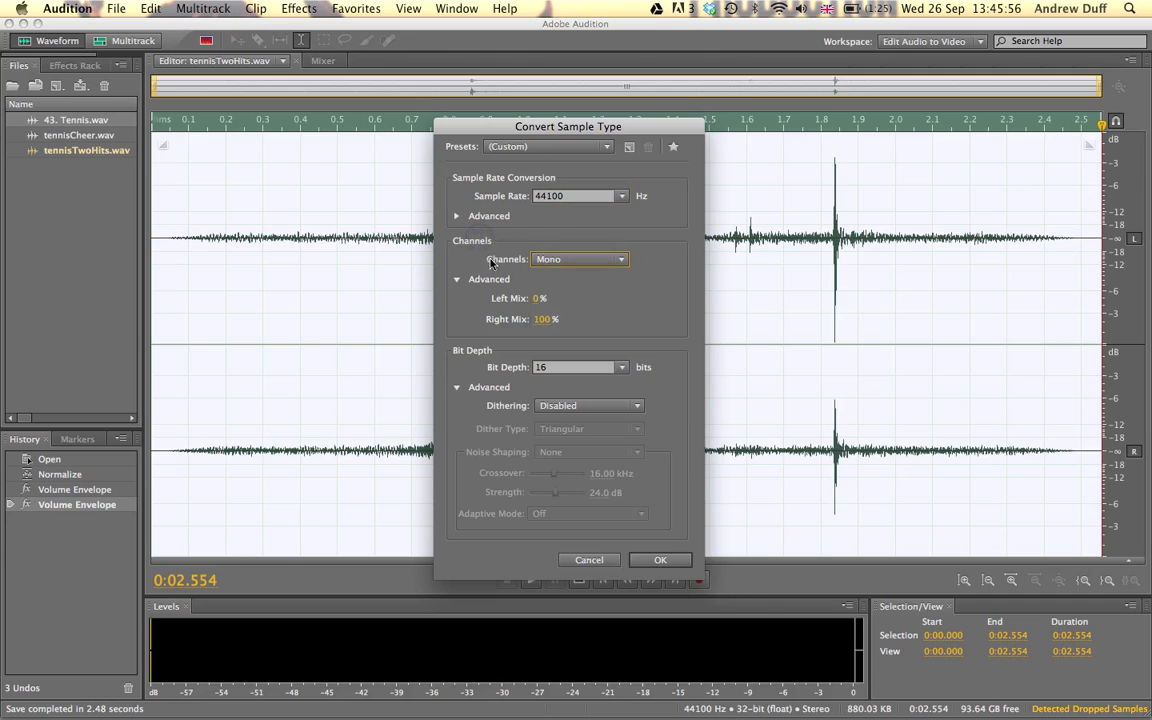
{"action": "left_click", "coordinate": [540, 299]}
{"action": "left_click_drag", "start_coordinate": [547, 302], "coordinate": [703, 290]}
{"action": "left_click_drag", "start_coordinate": [548, 324], "coordinate": [407, 326]}
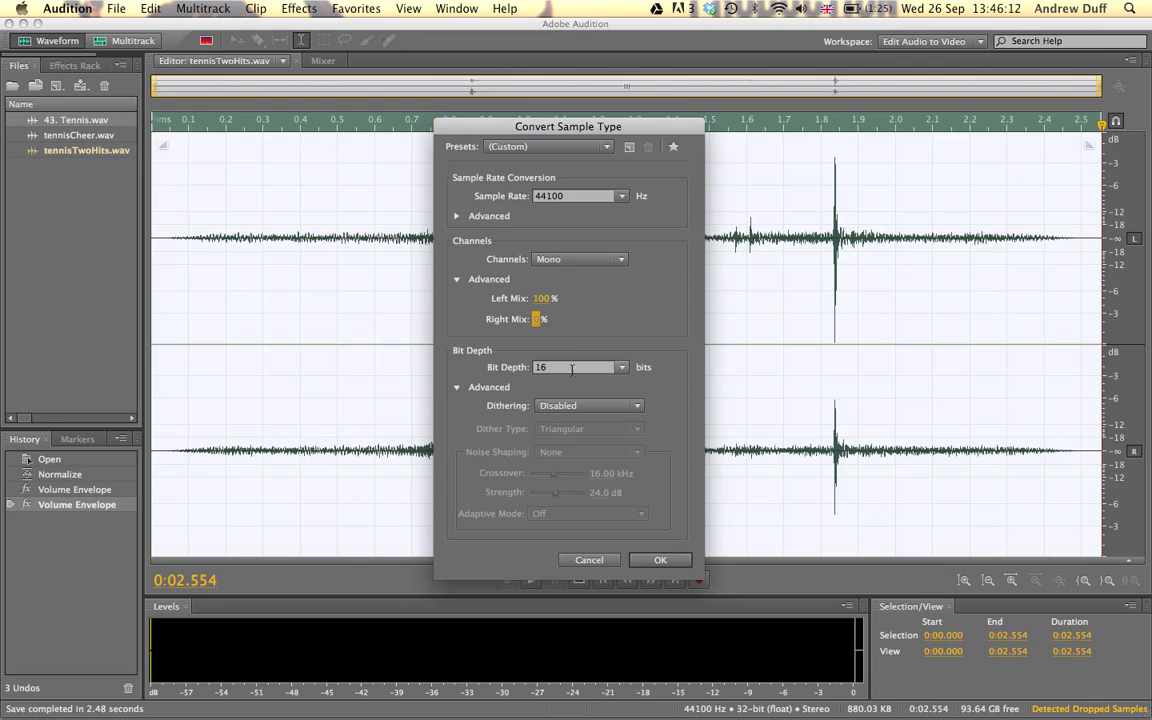
{"action": "left_click_drag", "start_coordinate": [538, 319], "coordinate": [630, 320]}
{"action": "left_click", "coordinate": [538, 320]}
{"action": "left_click", "coordinate": [660, 560]}
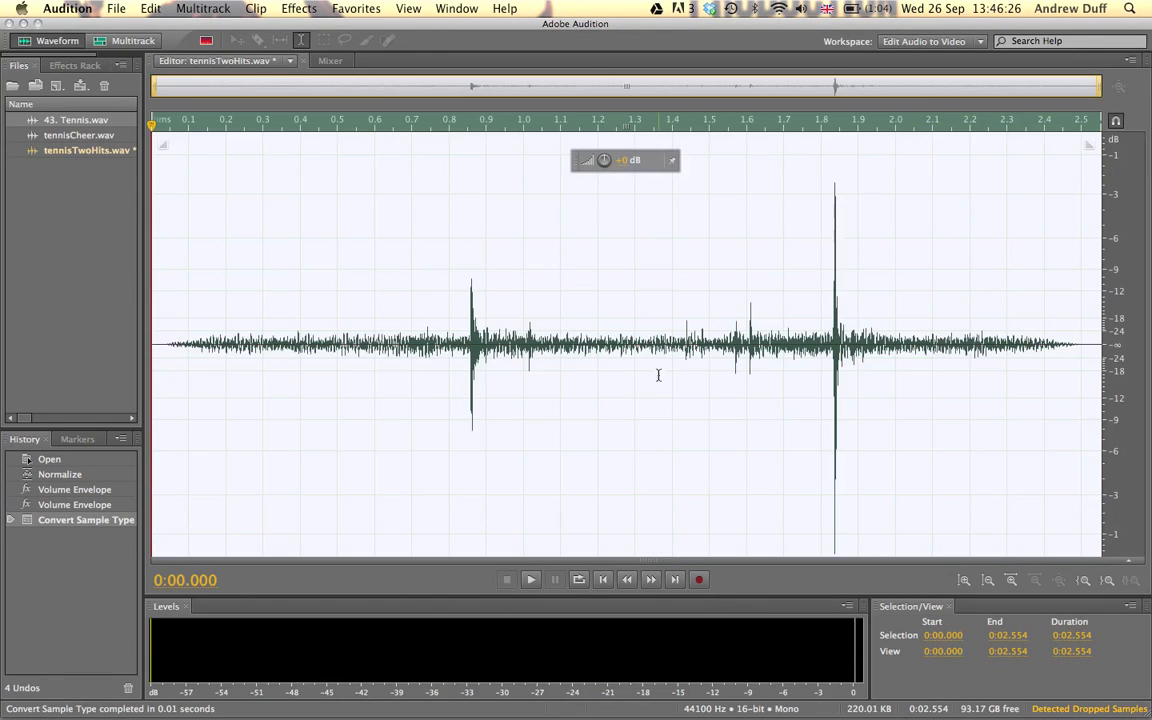